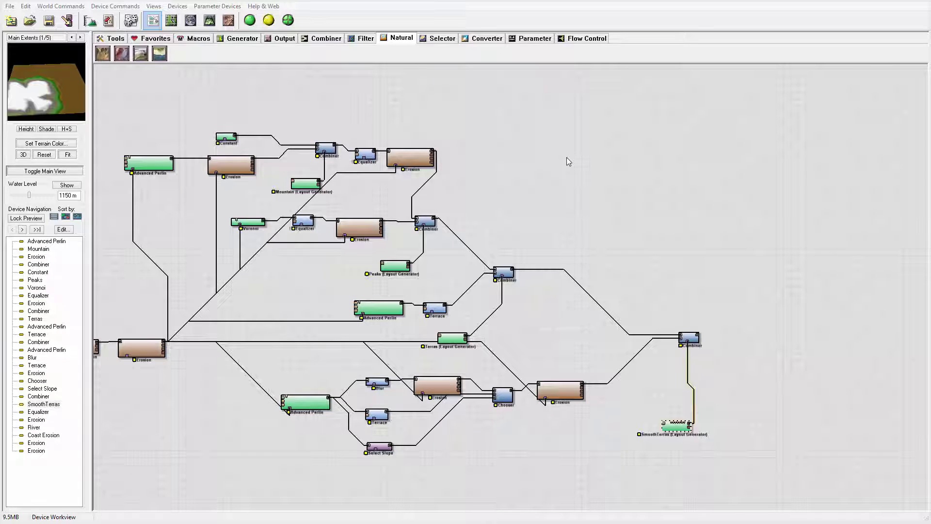
Add a Bitmap Output device to the right of the mountain branch's final Erosion device
{"action": "middle_click_drag", "start_coordinate": [573, 149], "coordinate": [594, 171]}
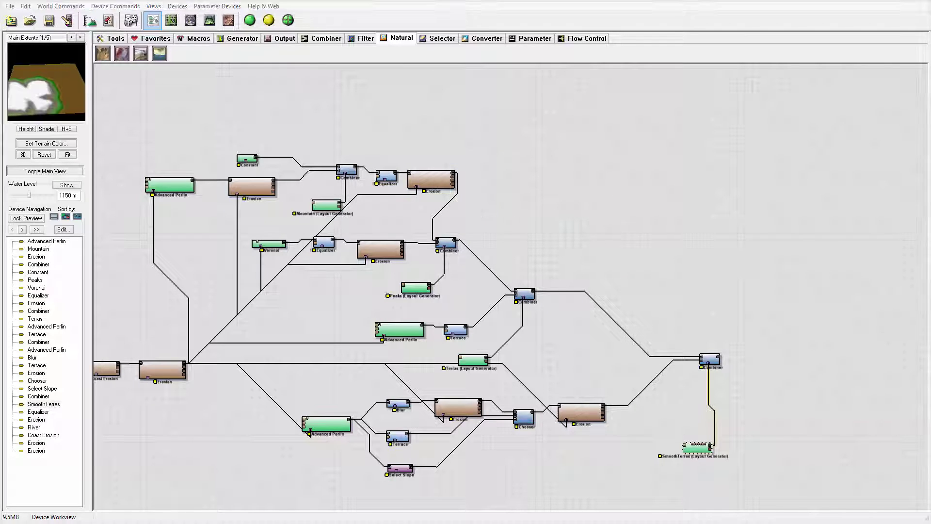
{"action": "left_click", "coordinate": [431, 188]}
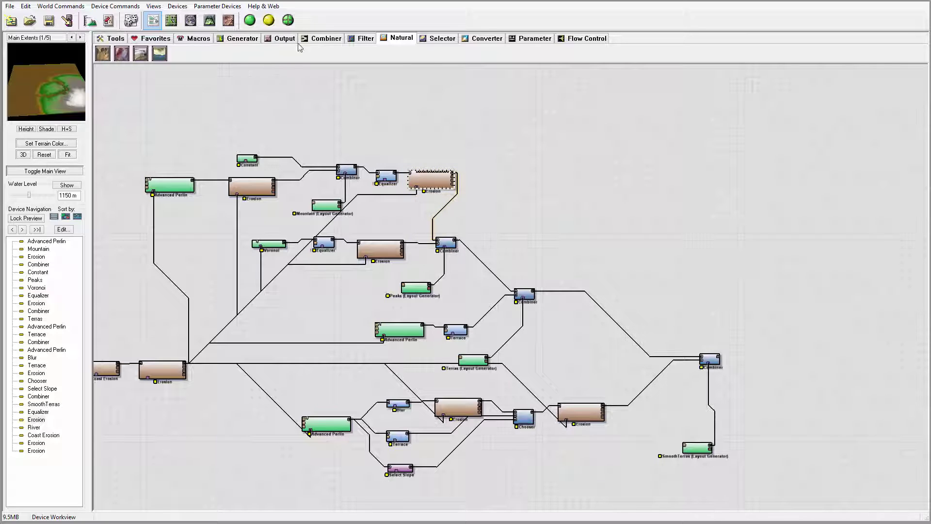
{"action": "left_click", "coordinate": [281, 40]}
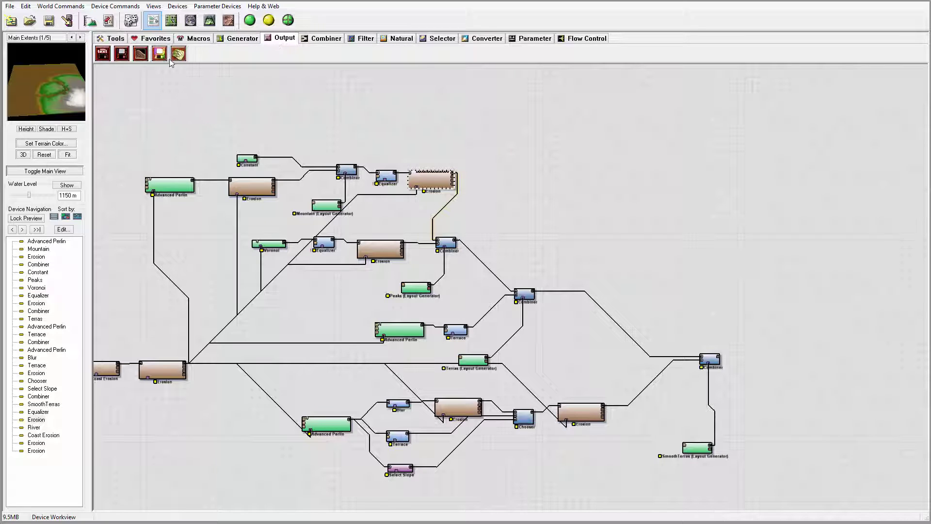
{"action": "left_click_drag", "start_coordinate": [171, 62], "coordinate": [627, 164]}
{"action": "right_click", "coordinate": [632, 124]}
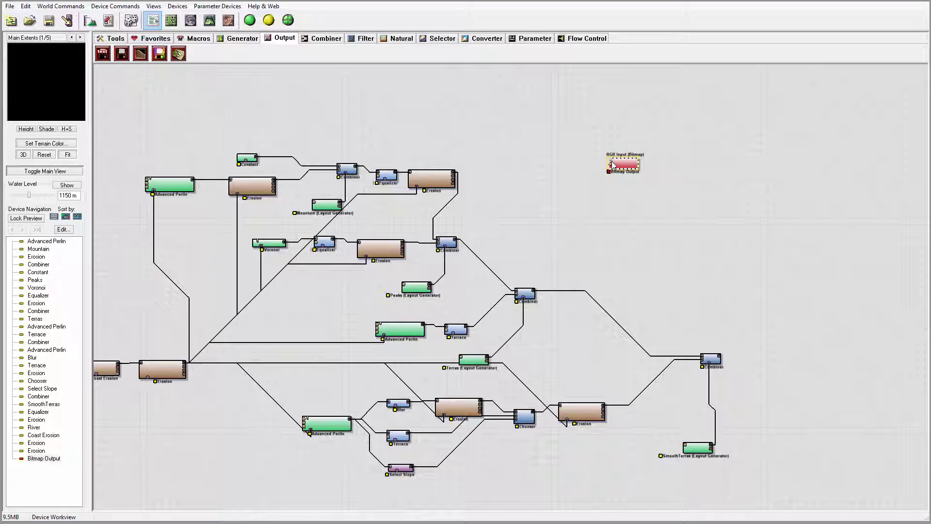
{"action": "left_click_drag", "start_coordinate": [613, 165], "coordinate": [547, 131]}
{"action": "left_click", "coordinate": [609, 166]}
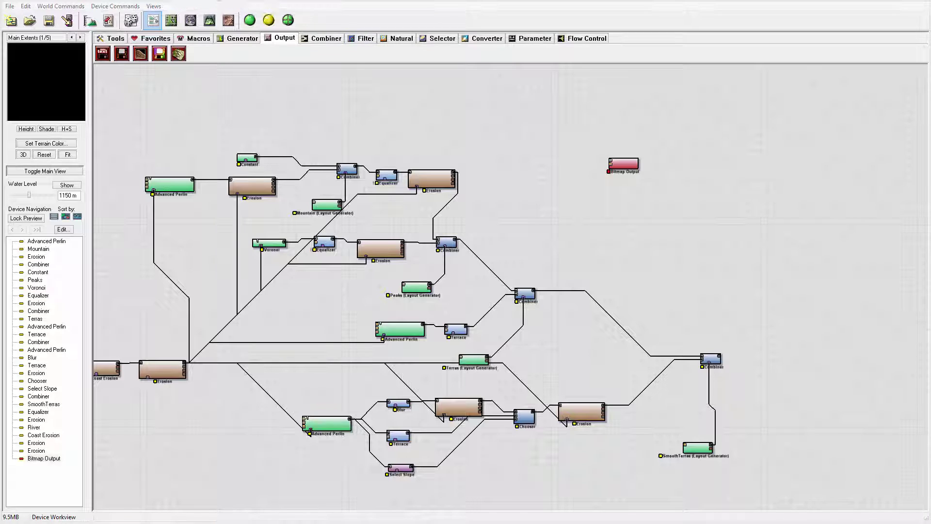
Add a Colorizer converter between the mountain branch's final Erosion and the Bitmap Output, and check its gradient settings
{"action": "left_click", "coordinate": [322, 38]}
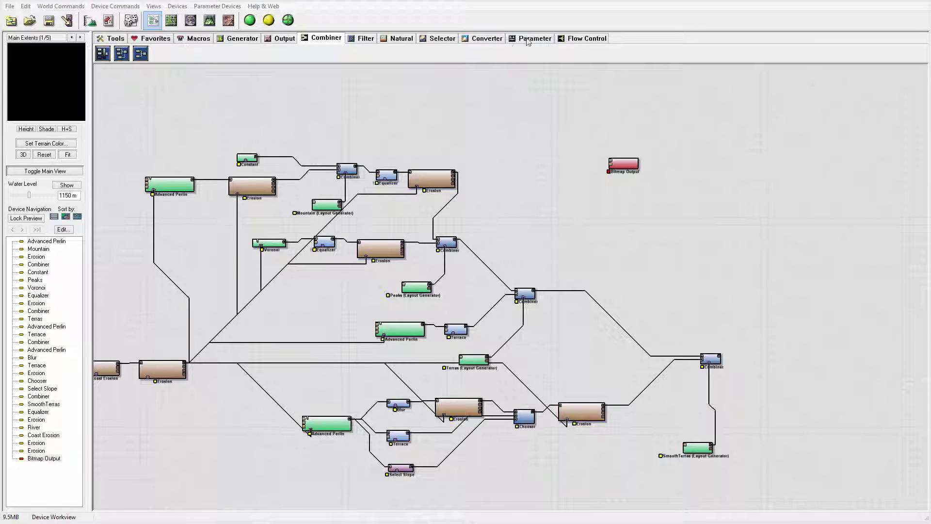
{"action": "left_click", "coordinate": [484, 39]}
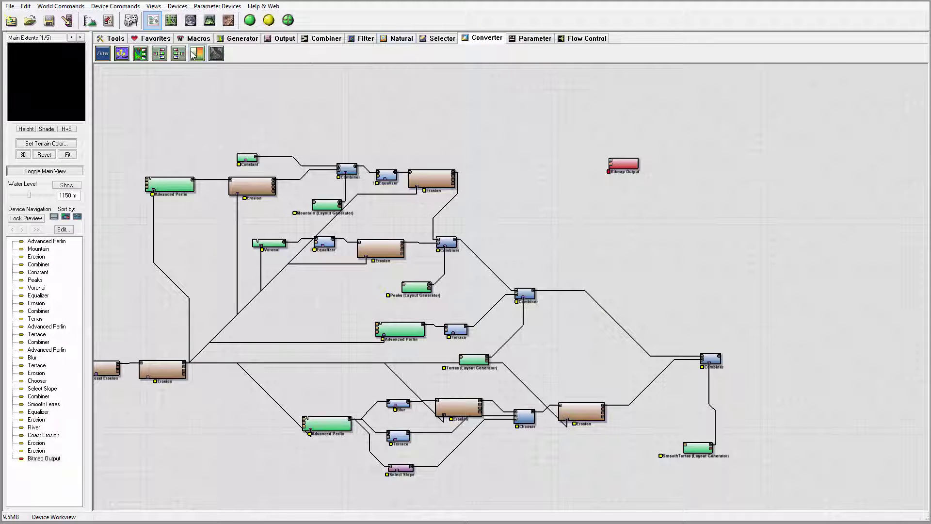
{"action": "left_click_drag", "start_coordinate": [197, 53], "coordinate": [538, 163]}
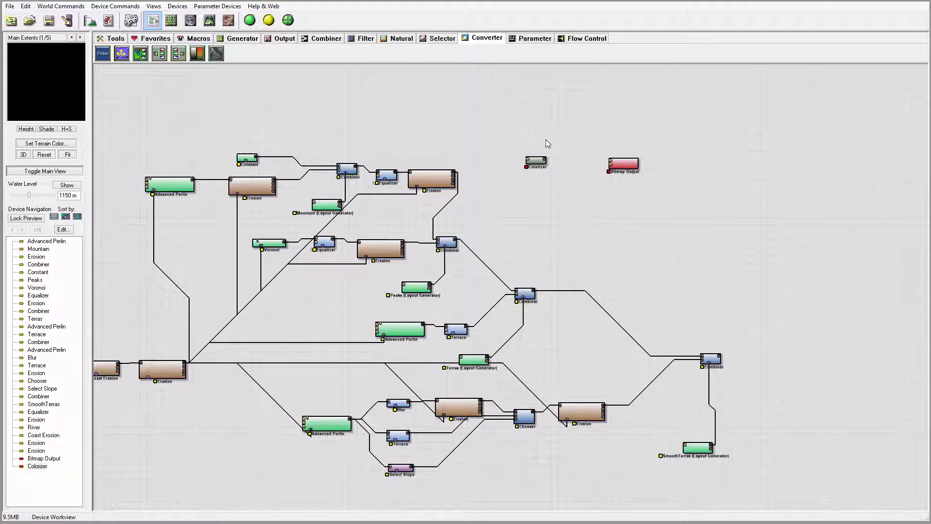
{"action": "double_click", "coordinate": [538, 162]}
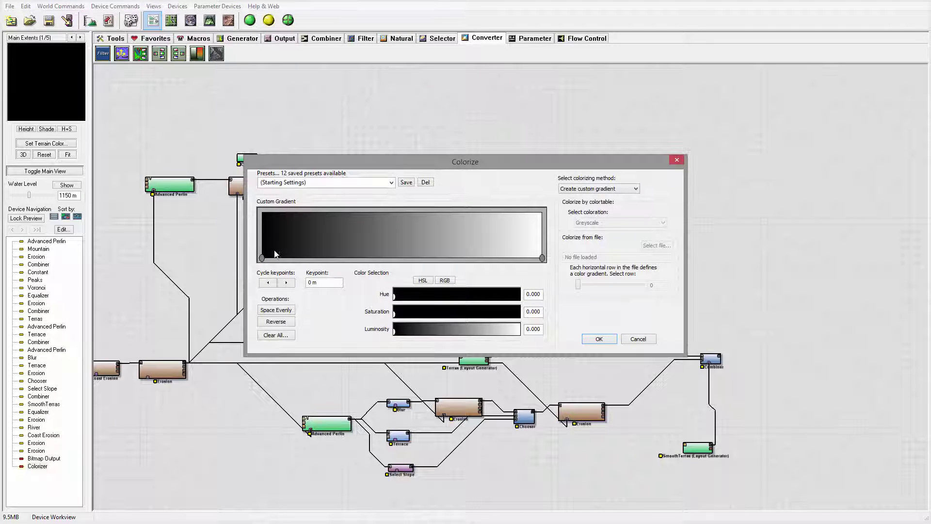
{"action": "left_click", "coordinate": [677, 160]}
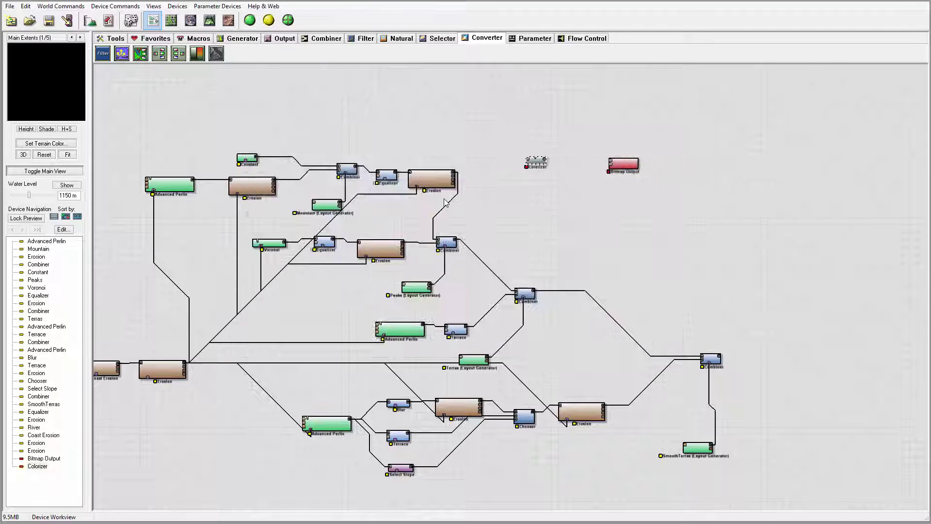
Connect the final mountain Erosion's primary output through the Colorizer to the Bitmap Output's RGB input
{"action": "left_click", "coordinate": [453, 171]}
{"action": "left_click", "coordinate": [528, 160]}
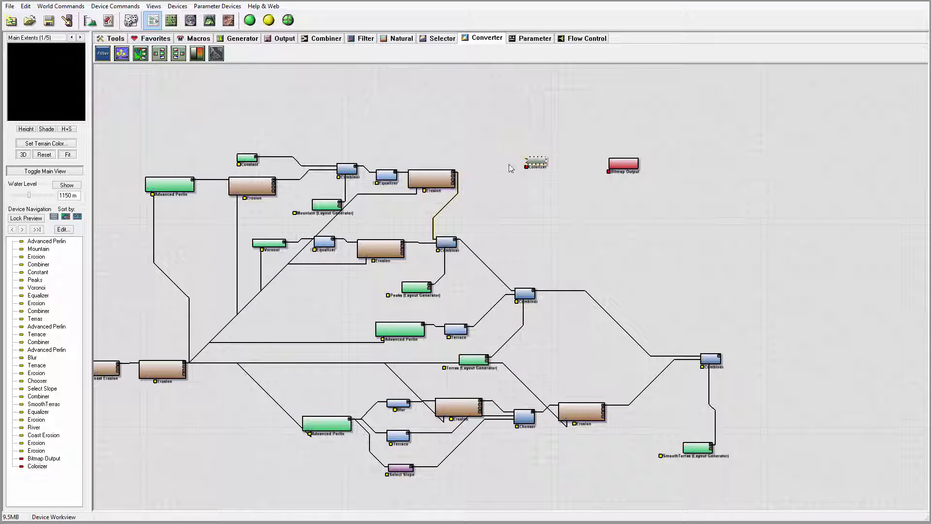
{"action": "left_click_drag", "start_coordinate": [541, 163], "coordinate": [542, 177]}
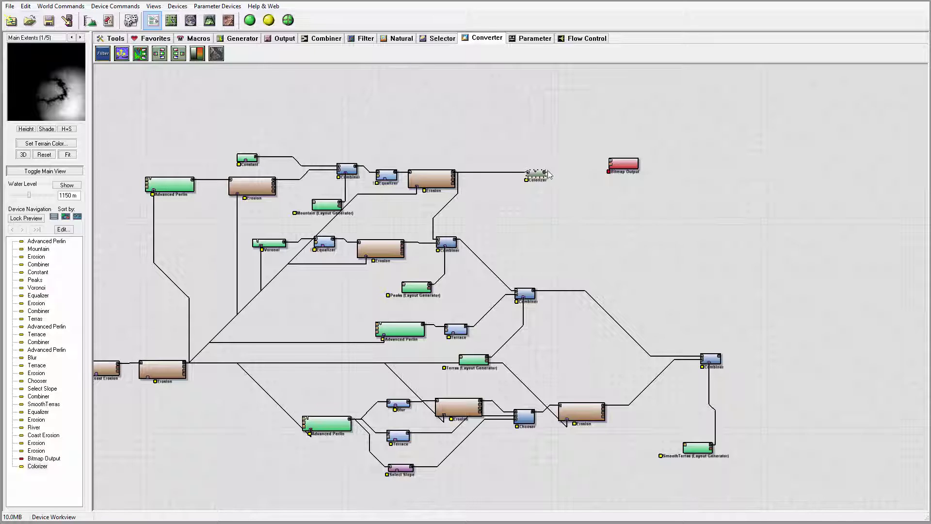
{"action": "left_click_drag", "start_coordinate": [545, 172], "coordinate": [655, 163]}
Nudge the peaks branch's Erosion and Voronoi devices slightly upward while comparing their terrain previews
{"action": "left_click", "coordinate": [387, 252]}
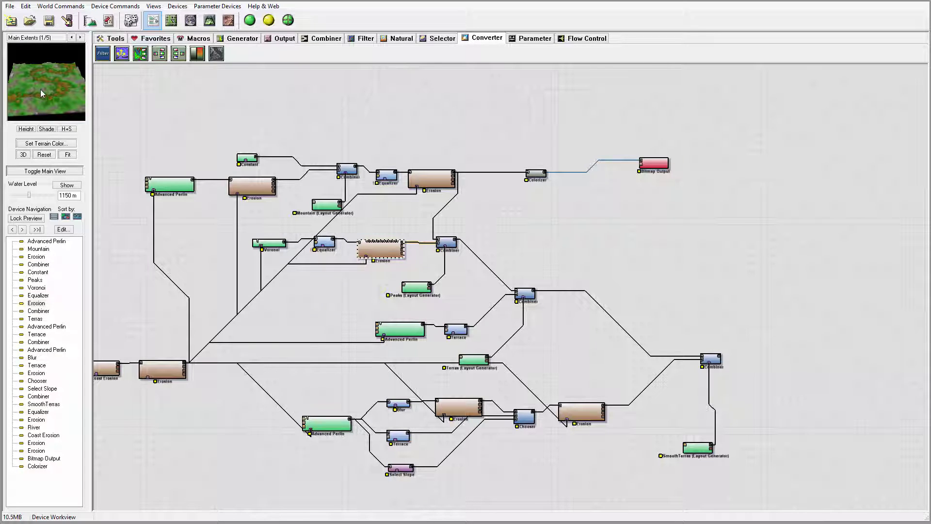
{"action": "mouse_move", "coordinate": [387, 253]}
{"action": "left_mouse_down"}
{"action": "mouse_move", "coordinate": [394, 239]}
{"action": "mouse_move", "coordinate": [387, 246]}
{"action": "left_mouse_up"}
{"action": "left_click_drag", "start_coordinate": [276, 246], "coordinate": [272, 239]}
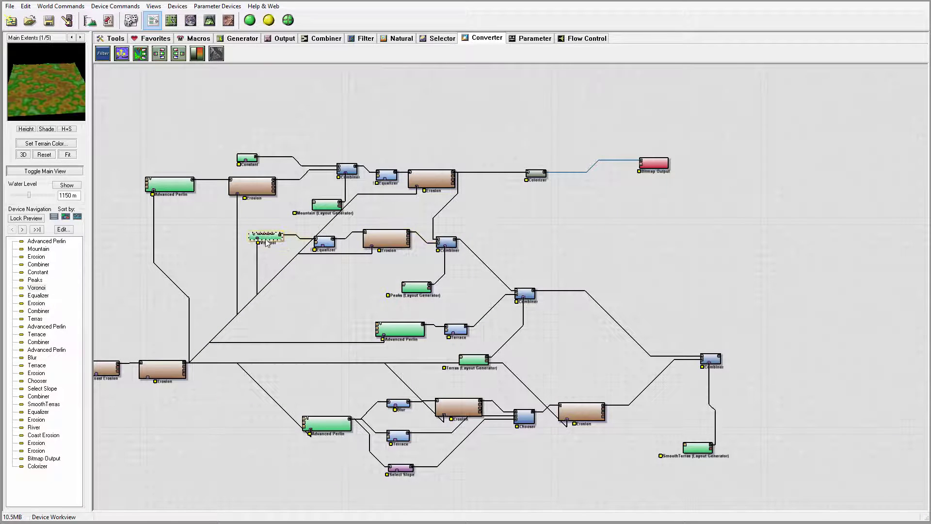
{"action": "left_click", "coordinate": [394, 242]}
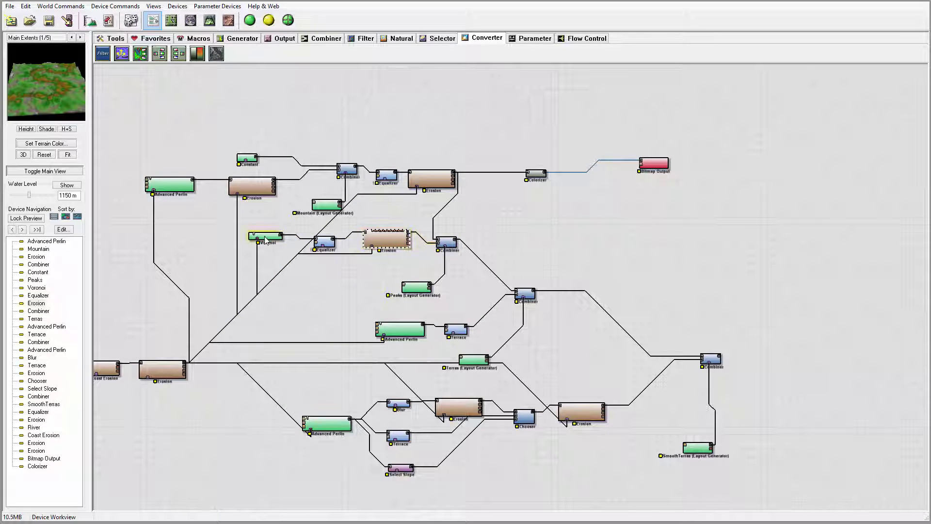
{"action": "left_click_drag", "start_coordinate": [265, 241], "coordinate": [267, 243]}
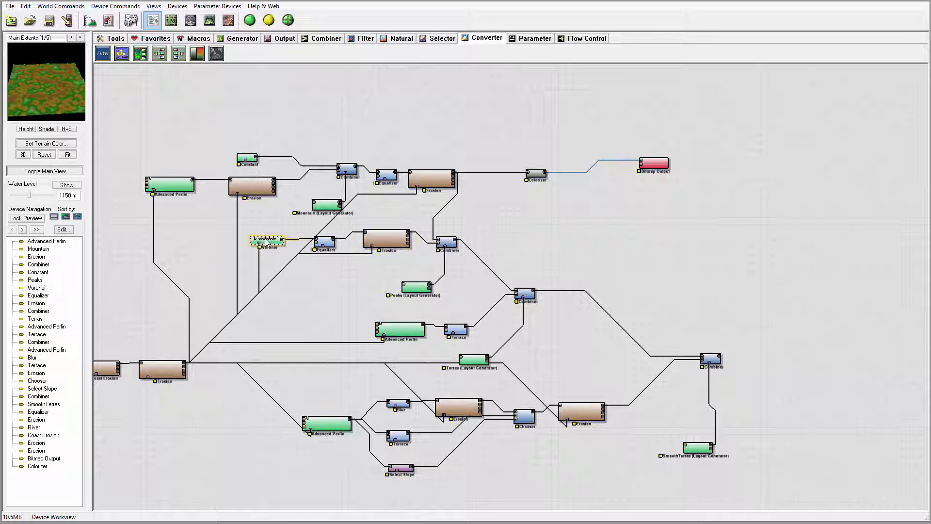
Try feeding the Mountain layout generator into the Bitmap Output's alpha input, and disconnect it again
{"action": "left_click", "coordinate": [645, 165]}
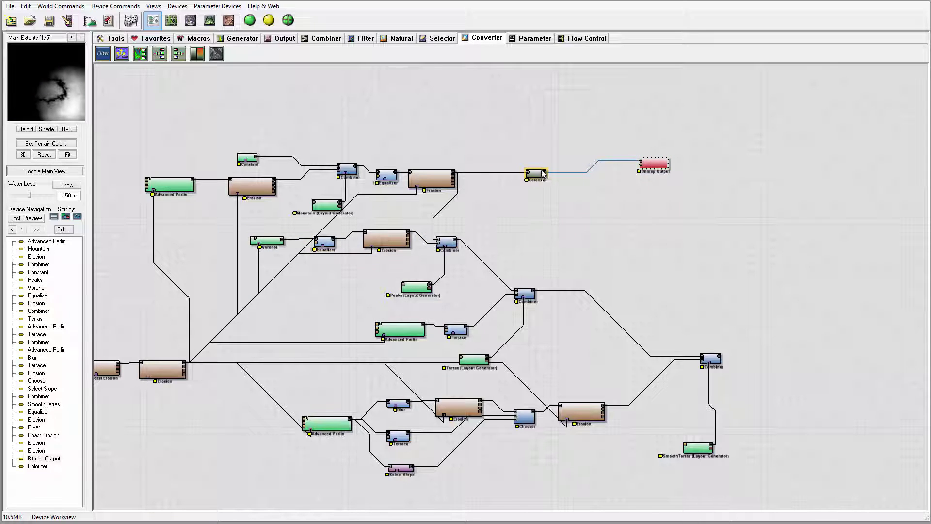
{"action": "left_click_drag", "start_coordinate": [543, 174], "coordinate": [543, 166]}
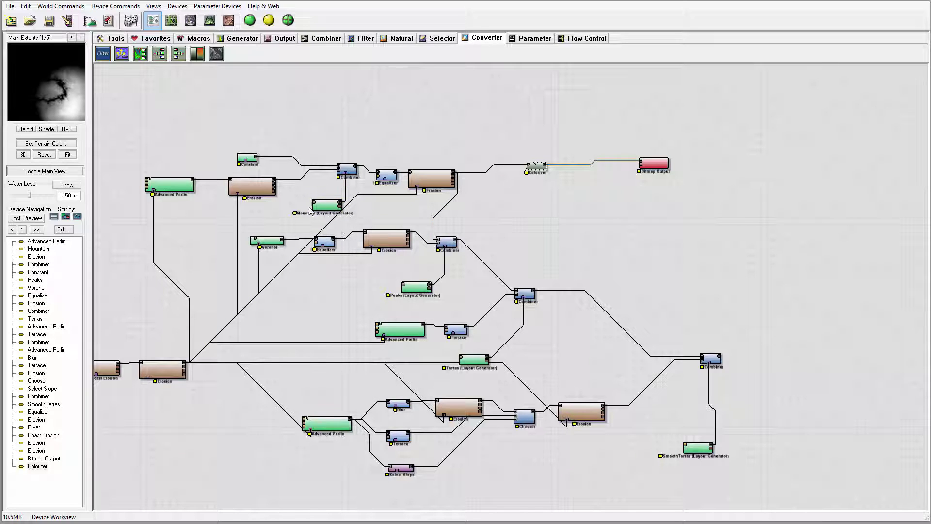
{"action": "left_click_drag", "start_coordinate": [341, 202], "coordinate": [656, 178]}
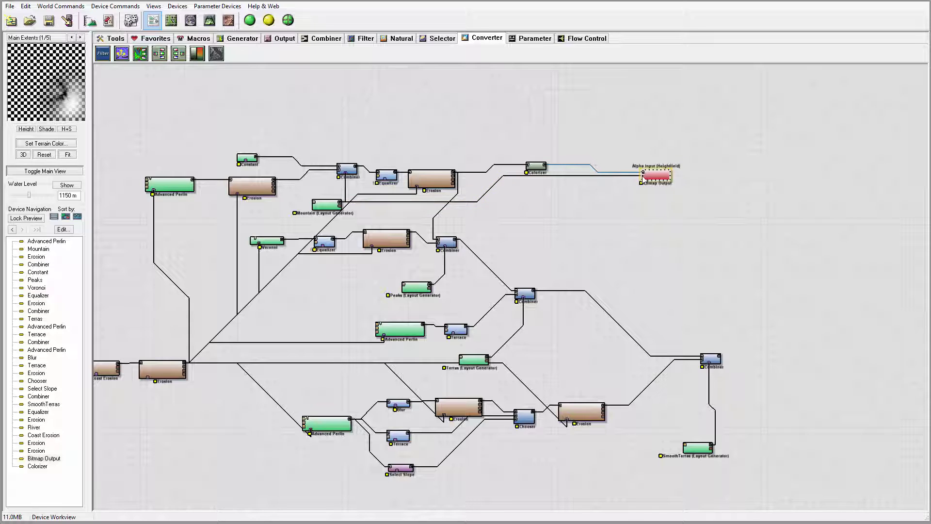
{"action": "left_click_drag", "start_coordinate": [642, 176], "coordinate": [599, 195]}
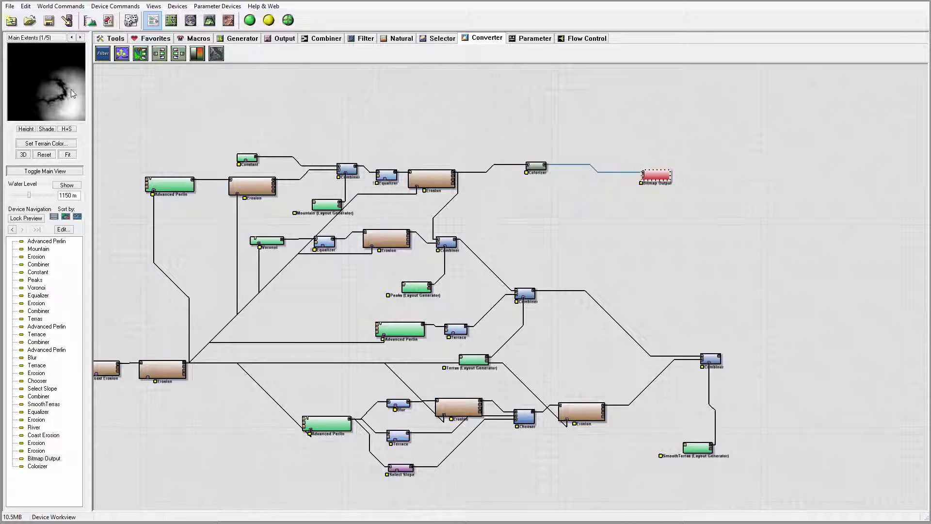
Connect the Mountain layout generator to the Bitmap Output's alpha input, and line up the Colorizer and Bitmap Output with the Erosion output
{"action": "left_click", "coordinate": [334, 206]}
{"action": "right_click", "coordinate": [344, 193]}
{"action": "left_click", "coordinate": [406, 209]}
{"action": "left_click_drag", "start_coordinate": [340, 202], "coordinate": [642, 176]}
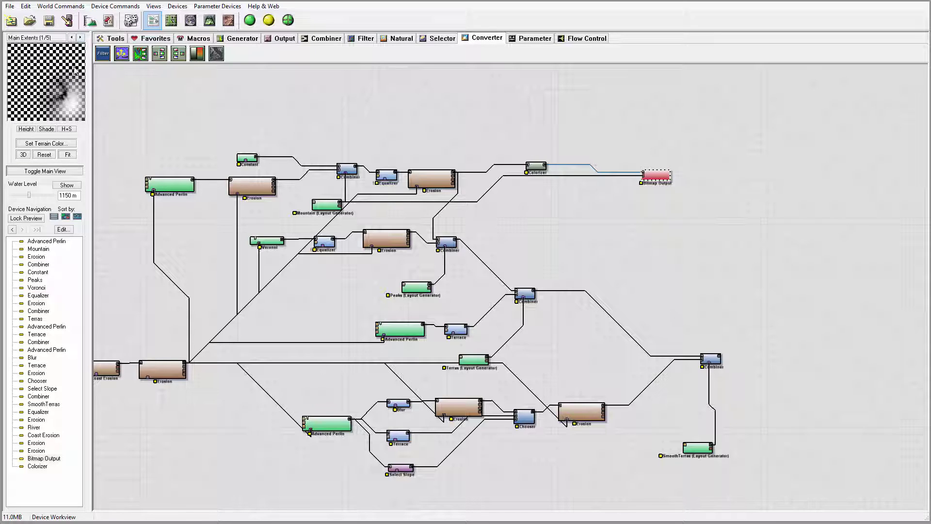
{"action": "left_click_drag", "start_coordinate": [657, 178], "coordinate": [672, 178]}
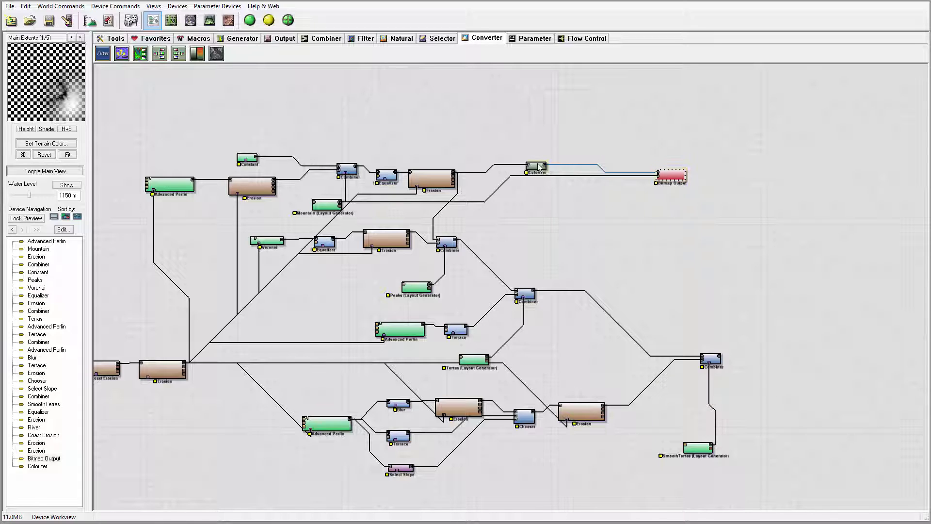
{"action": "left_click_drag", "start_coordinate": [536, 169], "coordinate": [575, 177]}
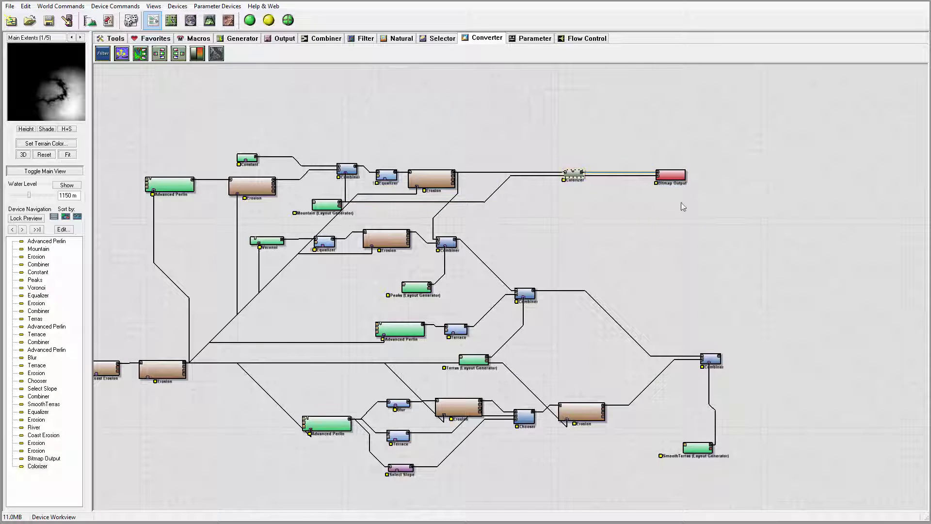
Set the Bitmap Output to PNG (16bits/channel) with the file name 4z-mountain-heigh.png in the tutorial folder
{"action": "double_click", "coordinate": [671, 180]}
{"action": "left_click_drag", "start_coordinate": [505, 184], "coordinate": [484, 91]}
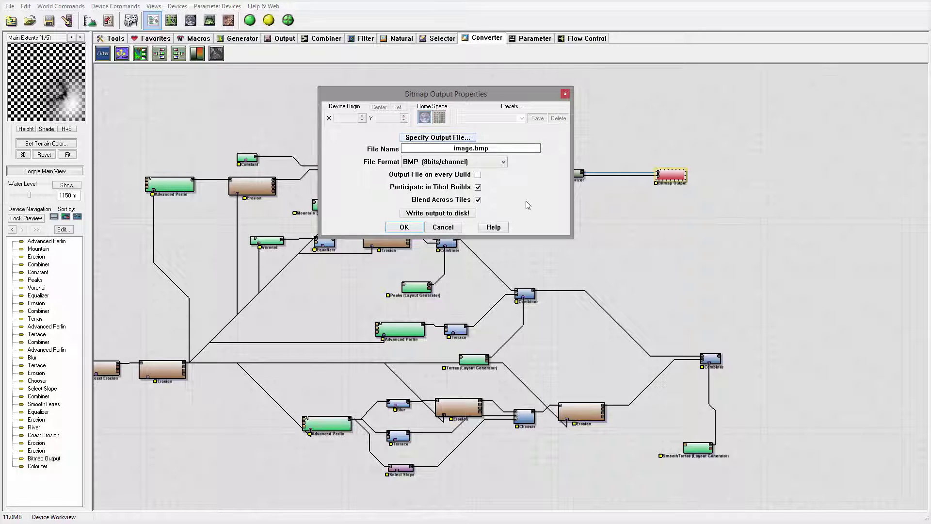
{"action": "left_click", "coordinate": [502, 162]}
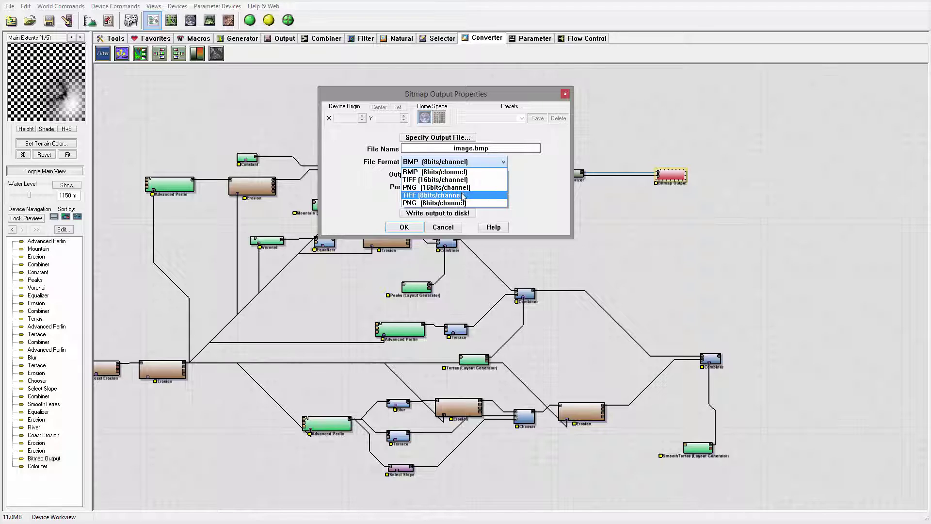
{"action": "left_click", "coordinate": [446, 187]}
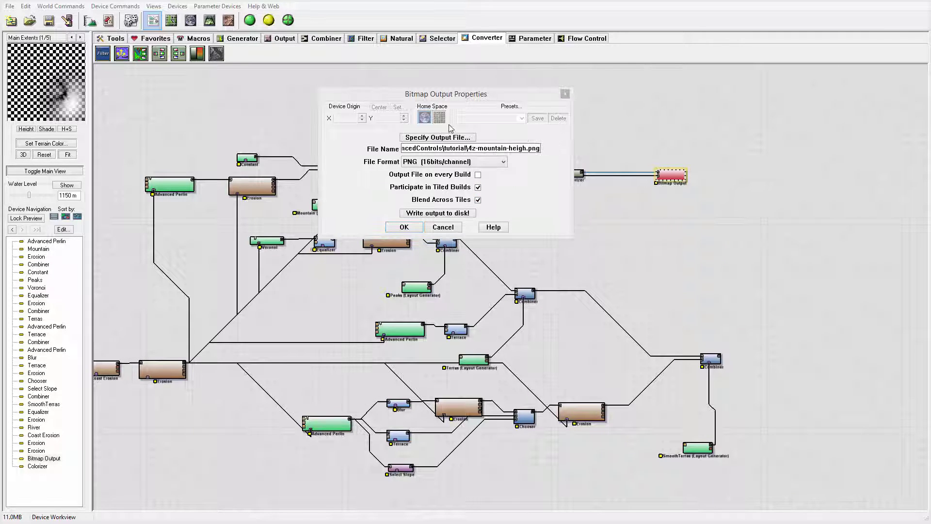
{"action": "left_click", "coordinate": [408, 228]}
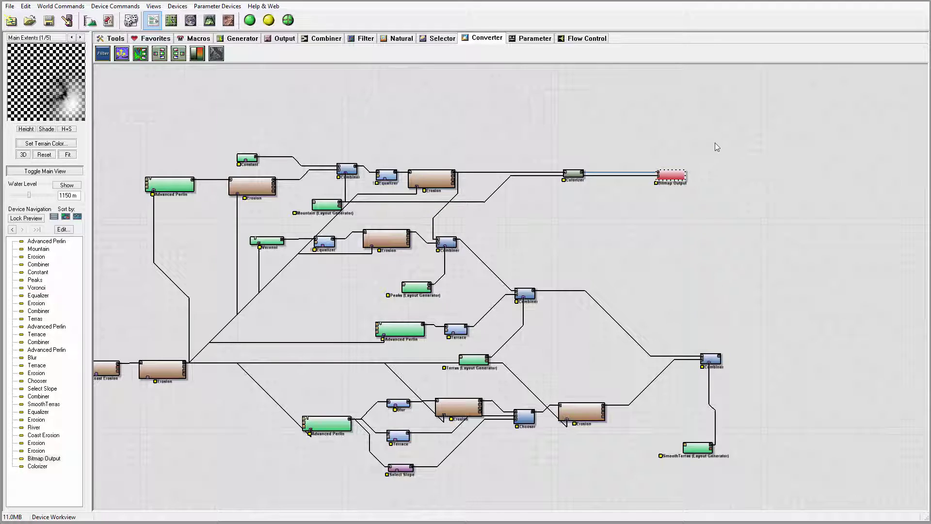
Duplicate the Colorizer and Bitmap Output pair, place the copy below the original, and check the copied output's properties
{"action": "left_click_drag", "start_coordinate": [723, 138], "coordinate": [551, 195]}
{"action": "key", "text": "ctrl+v"}
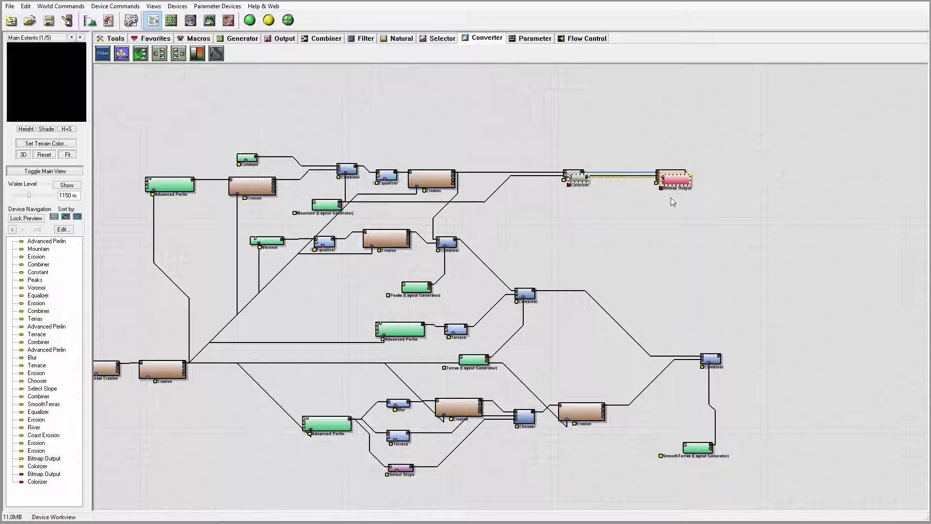
{"action": "mouse_move", "coordinate": [665, 194]}
{"action": "left_mouse_down"}
{"action": "mouse_move", "coordinate": [670, 207]}
{"action": "mouse_move", "coordinate": [662, 201]}
{"action": "left_mouse_up"}
{"action": "left_click", "coordinate": [746, 203]}
{"action": "double_click", "coordinate": [671, 200]}
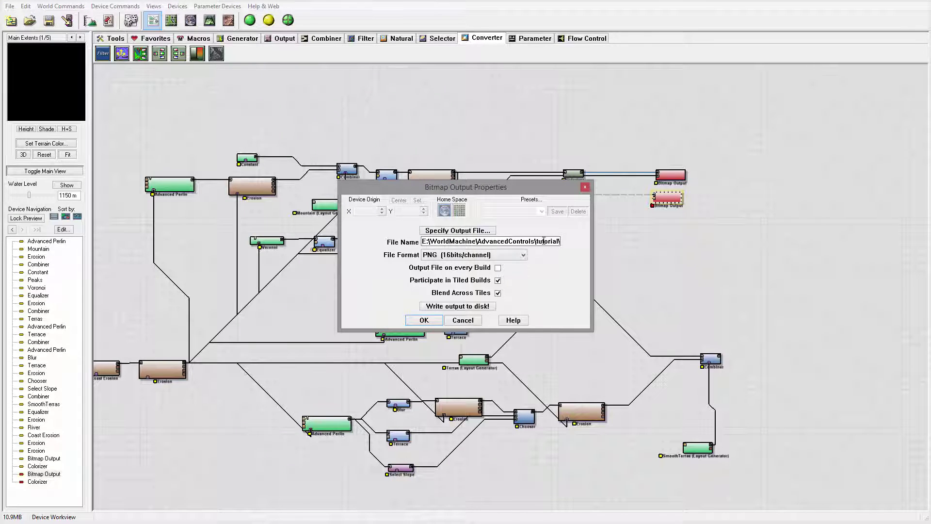
{"action": "left_click", "coordinate": [585, 187]}
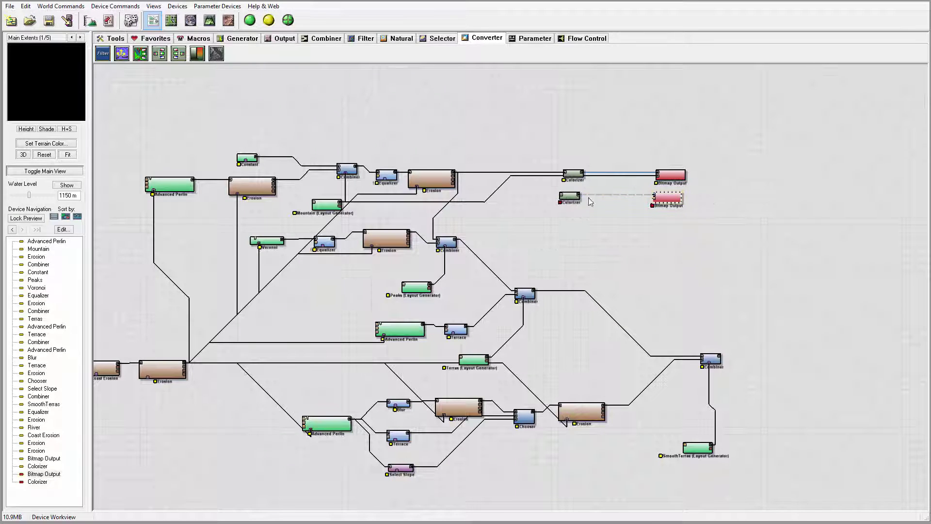
Connect a secondary mask output of the mountain Erosion to the copied Colorizer, and the Mountain layout generator to the copied Bitmap Output's alpha input
{"action": "left_click", "coordinate": [455, 179]}
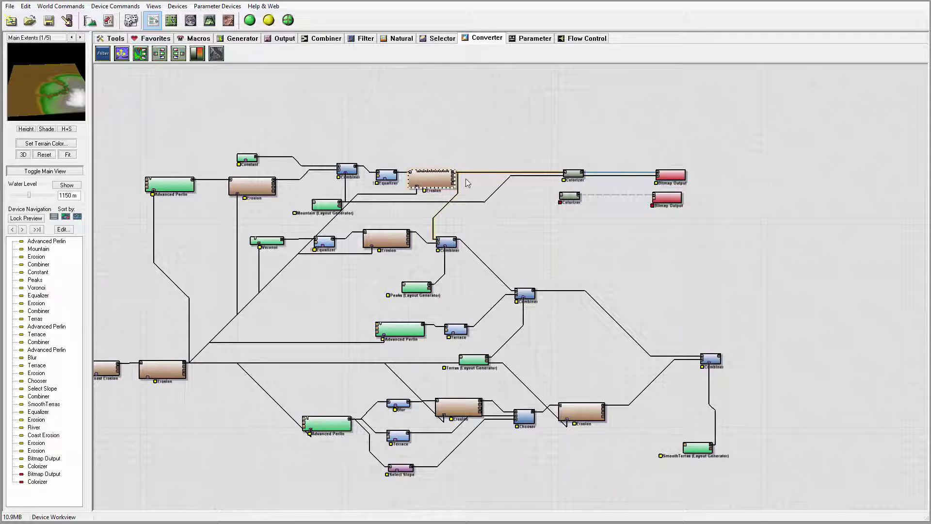
{"action": "mouse_move", "coordinate": [455, 179]}
{"action": "left_mouse_down"}
{"action": "mouse_move", "coordinate": [555, 205]}
{"action": "mouse_move", "coordinate": [561, 194]}
{"action": "mouse_move", "coordinate": [455, 180]}
{"action": "left_mouse_up"}
{"action": "left_click", "coordinate": [563, 196]}
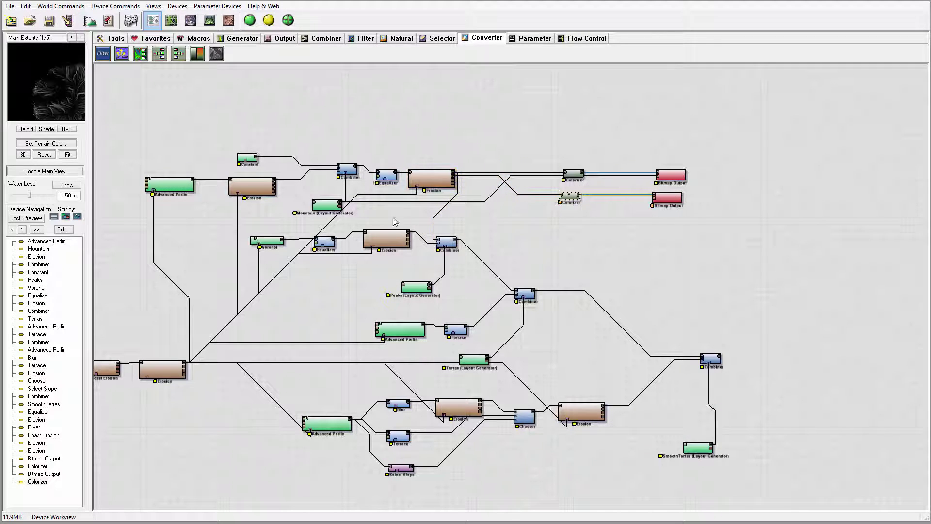
{"action": "left_click", "coordinate": [339, 205]}
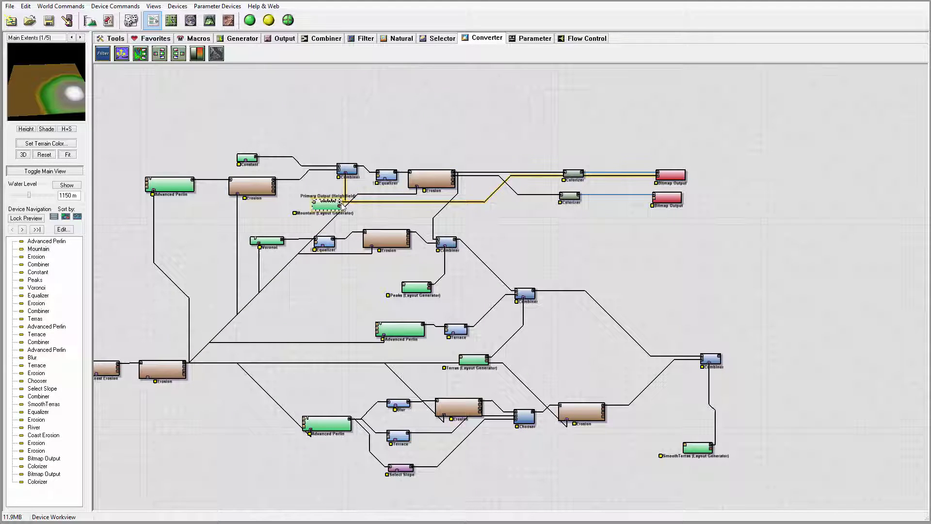
{"action": "left_click_drag", "start_coordinate": [342, 204], "coordinate": [654, 198]}
Set the lower mountain Bitmap Output's file name to 4z-mountain-flow and align the device under the height output
{"action": "double_click", "coordinate": [667, 199]}
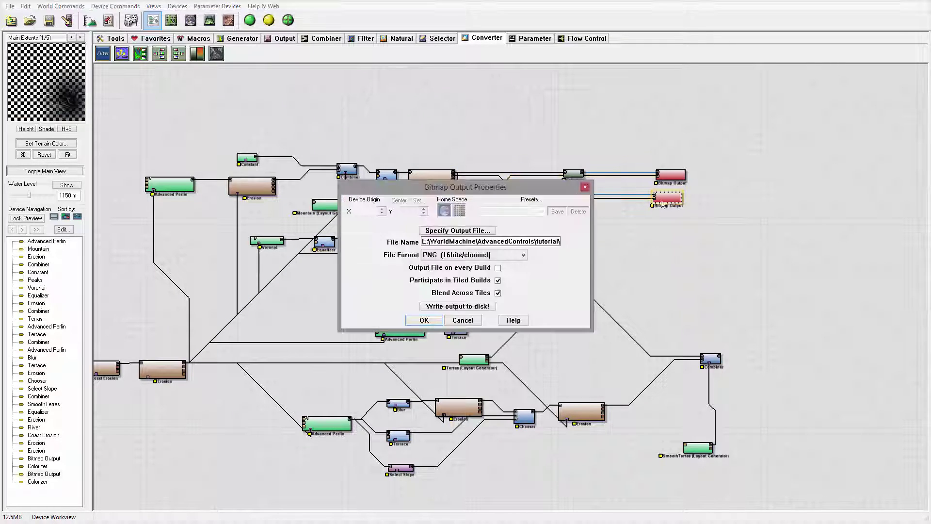
{"action": "mouse_move", "coordinate": [557, 240]}
{"action": "left_mouse_down"}
{"action": "mouse_move", "coordinate": [568, 240]}
{"action": "mouse_move", "coordinate": [540, 242]}
{"action": "left_mouse_up"}
{"action": "left_click", "coordinate": [538, 240]}
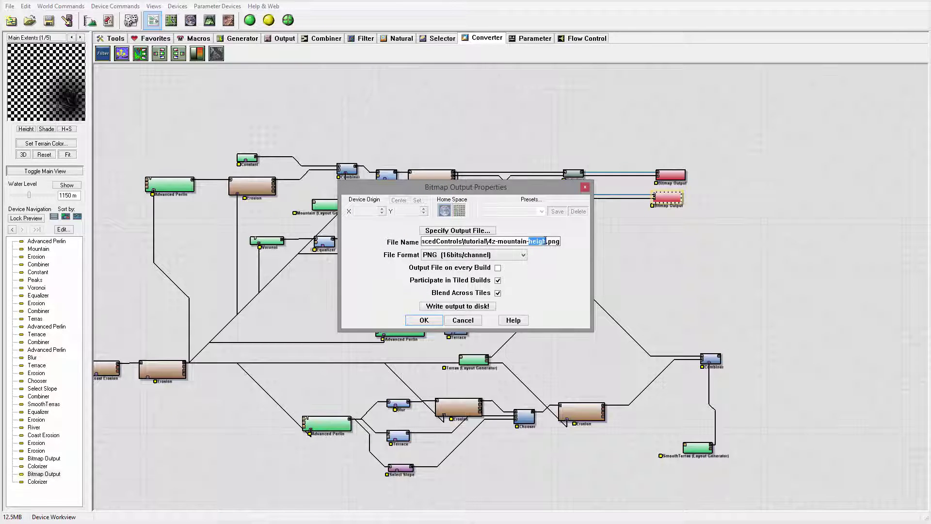
{"action": "key", "text": "BackSpace"}
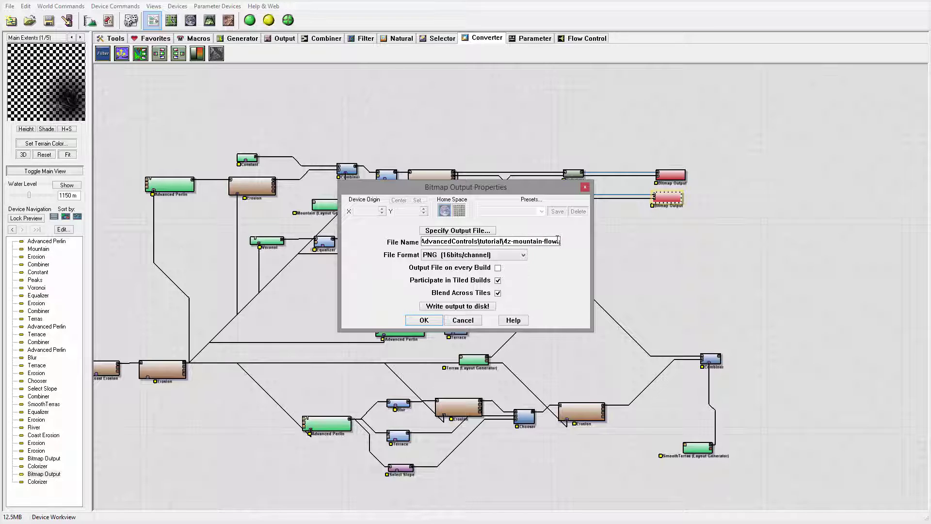
{"action": "left_click", "coordinate": [436, 321]}
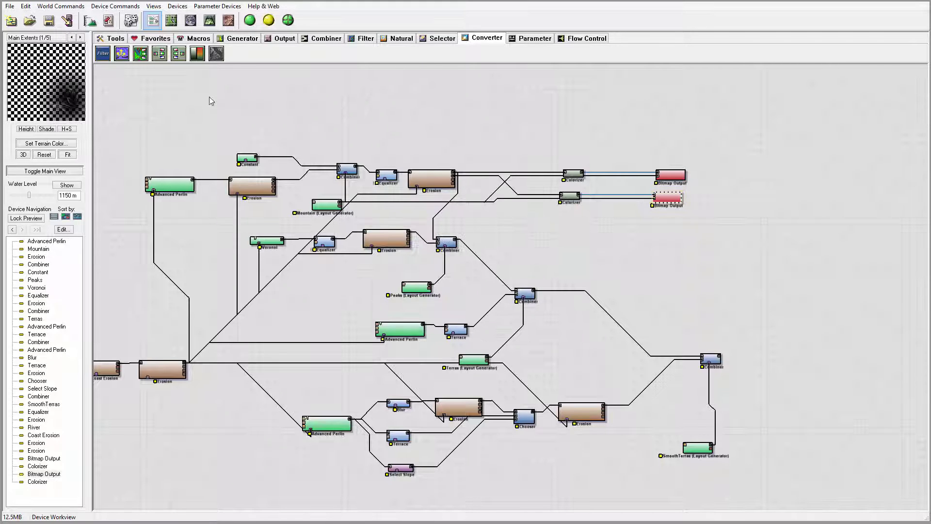
{"action": "left_click", "coordinate": [671, 176]}
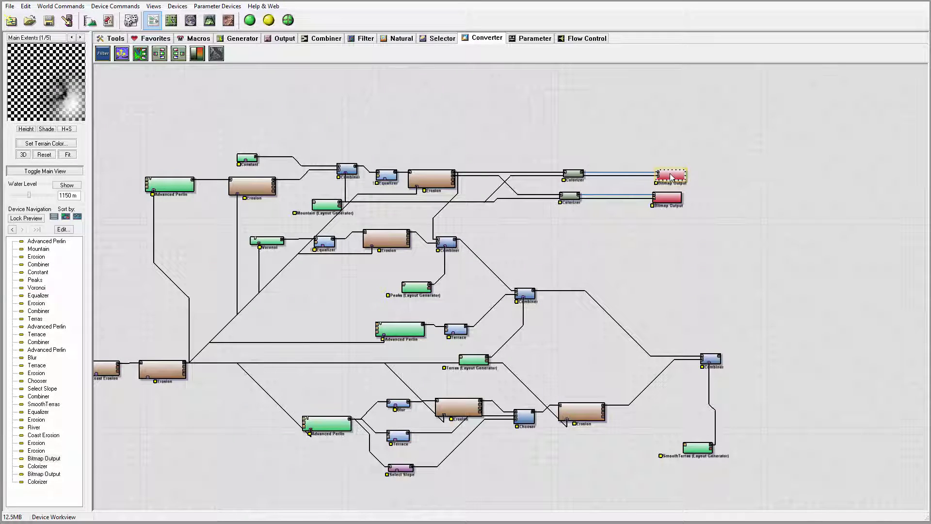
{"action": "left_click_drag", "start_coordinate": [678, 200], "coordinate": [681, 198]}
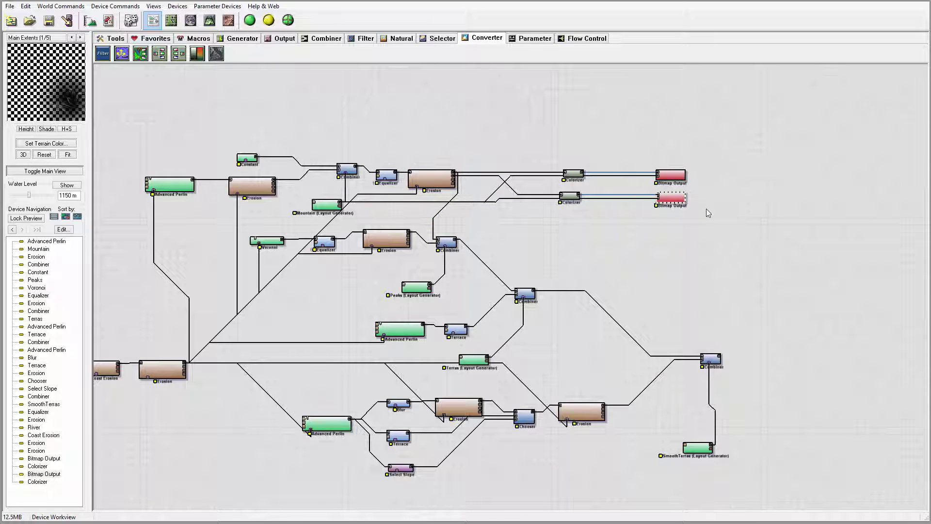
Move the Peaks layout generator and the Combiner after the peaks Erosion slightly to make room for new connections
{"action": "right_click_drag", "start_coordinate": [725, 211], "coordinate": [673, 144]}
{"action": "left_click", "coordinate": [337, 170]}
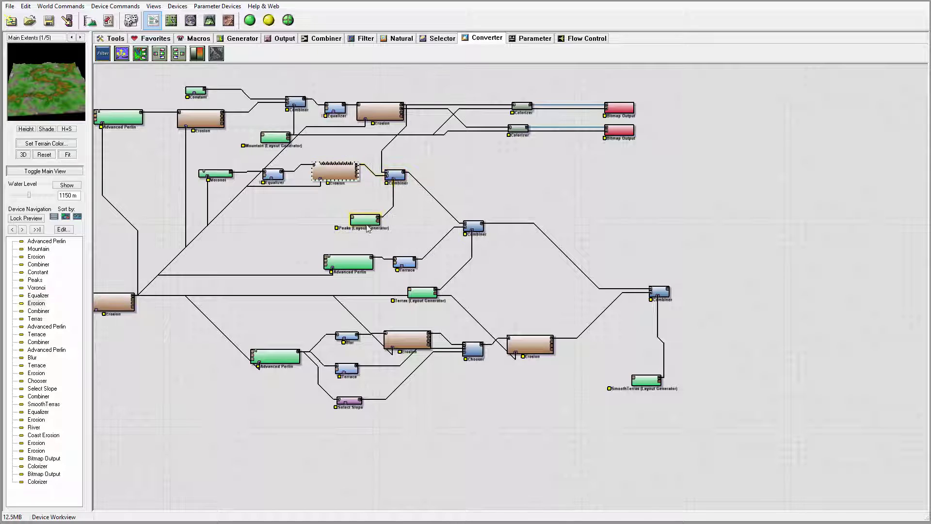
{"action": "left_click_drag", "start_coordinate": [369, 226], "coordinate": [359, 221]}
{"action": "left_click_drag", "start_coordinate": [395, 174], "coordinate": [404, 169]}
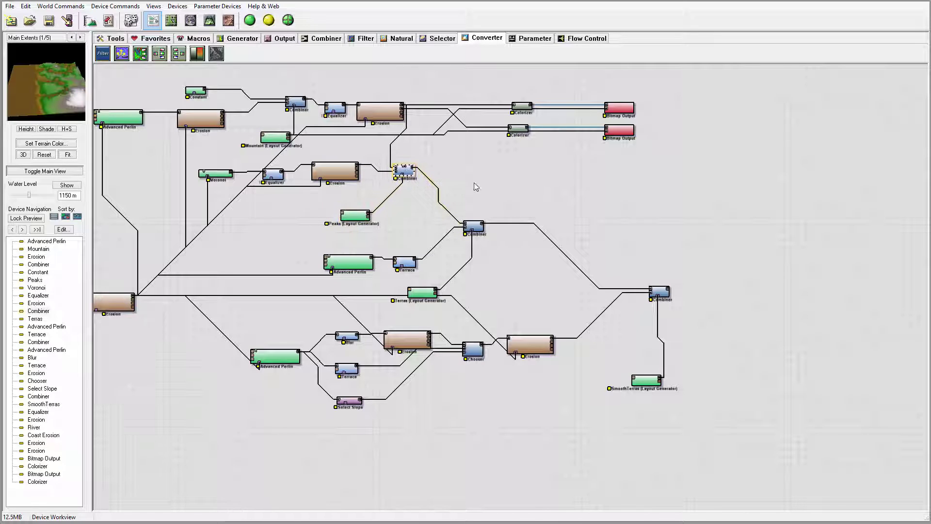
Paste two Colorizer and Bitmap Output pairs and stack them to the right of the peaks branch
{"action": "left_click", "coordinate": [618, 172]}
{"action": "key", "text": "ctrl+v"}
{"action": "left_click_drag", "start_coordinate": [639, 122], "coordinate": [660, 164]}
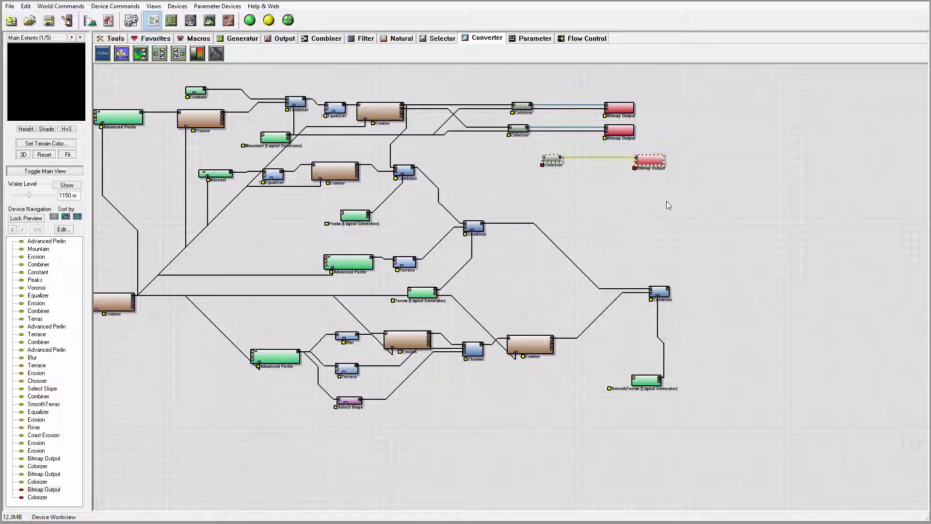
{"action": "key", "text": "ctrl+v"}
{"action": "left_click_drag", "start_coordinate": [643, 129], "coordinate": [658, 188]}
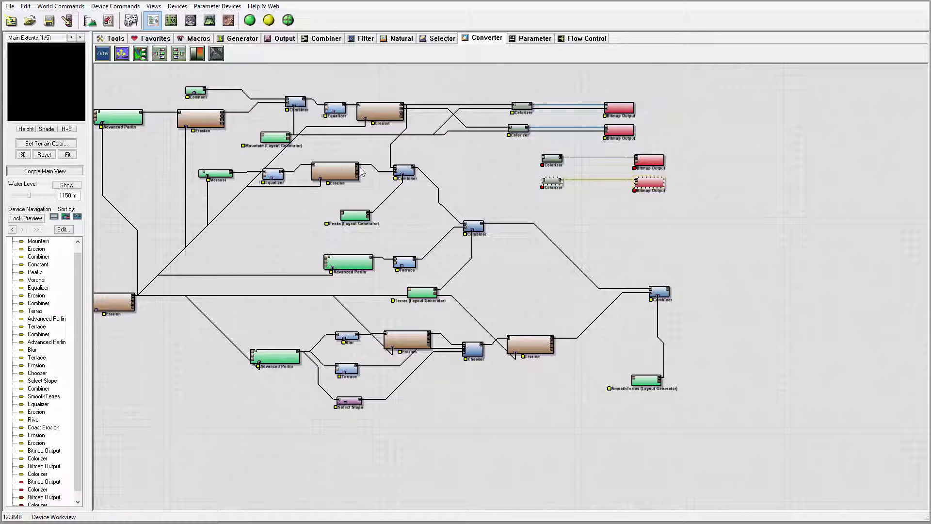
Connect the peaks Erosion's primary and flow map outputs to the two pasted Colorizers, and the Peaks layout generator to both Bitmap Outputs' alpha inputs
{"action": "left_click_drag", "start_coordinate": [358, 165], "coordinate": [543, 158]}
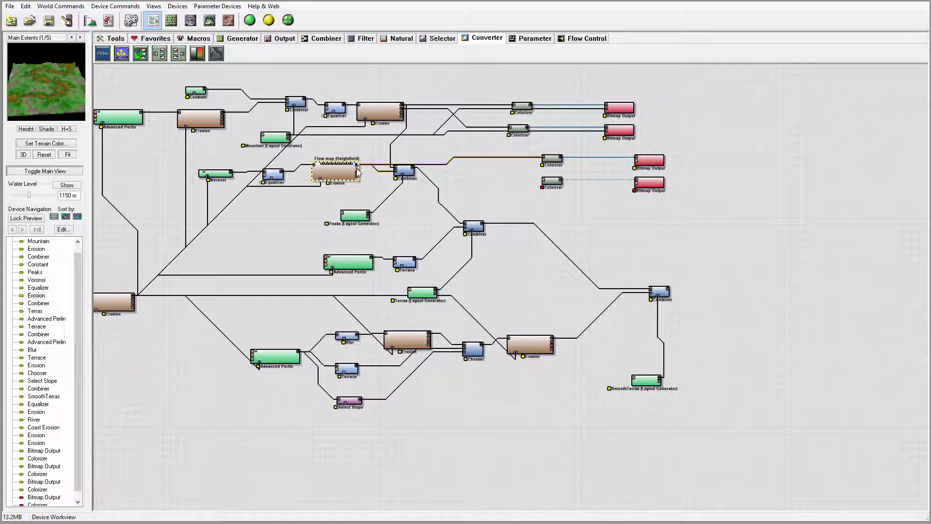
{"action": "left_click_drag", "start_coordinate": [357, 167], "coordinate": [543, 180]}
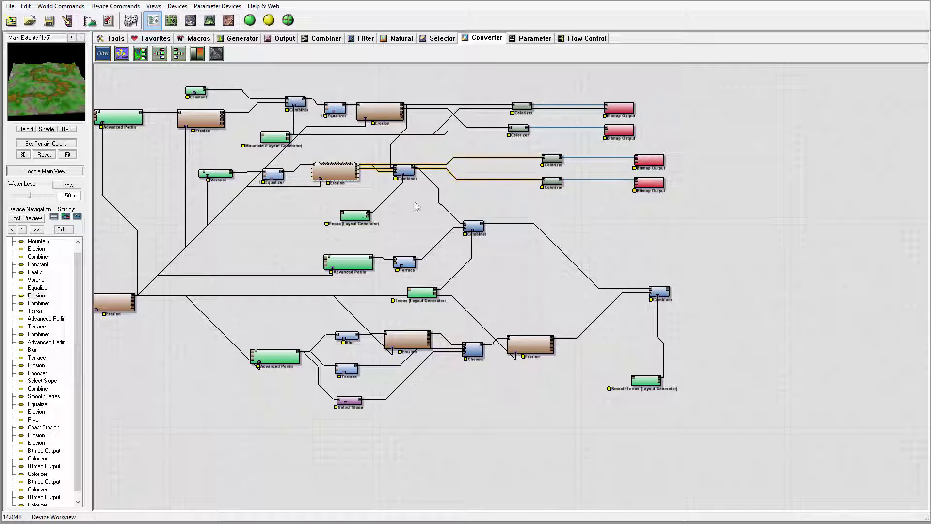
{"action": "left_click", "coordinate": [369, 215]}
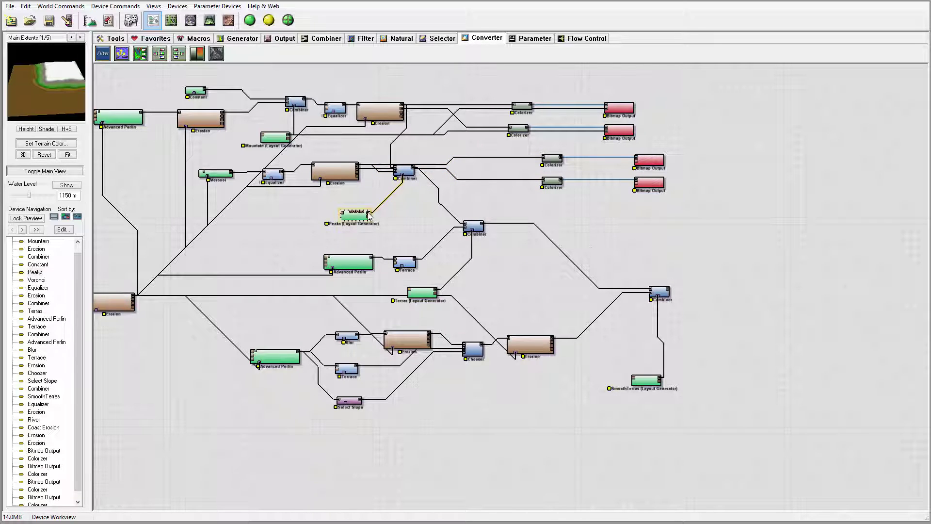
{"action": "left_click", "coordinate": [656, 165]}
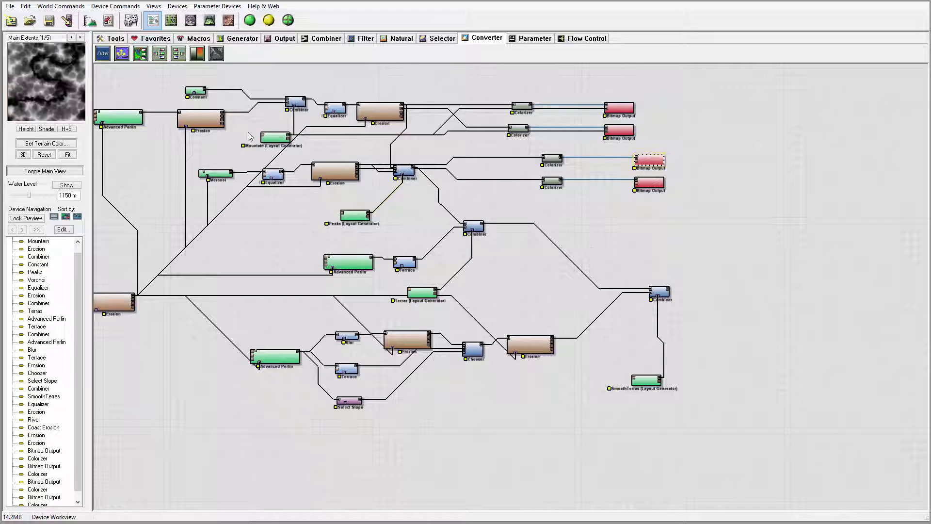
{"action": "left_click", "coordinate": [369, 213]}
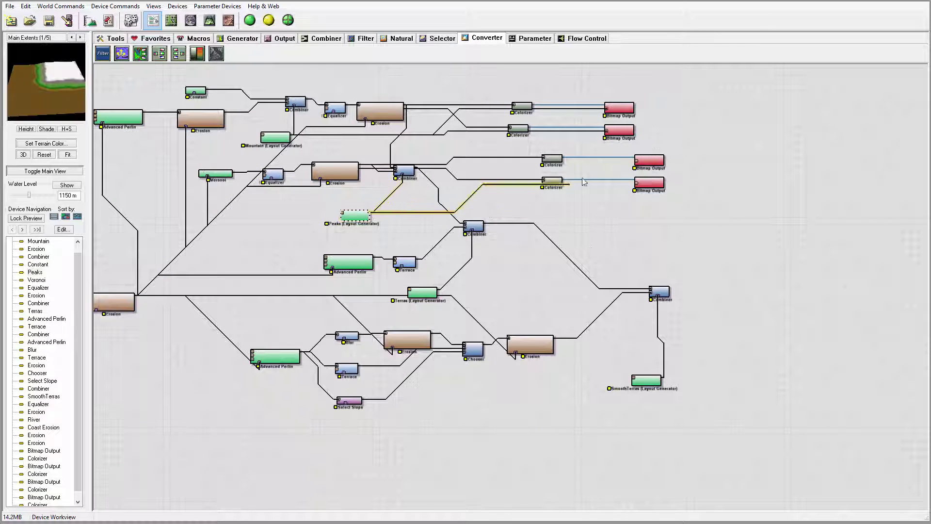
{"action": "left_click", "coordinate": [637, 160]}
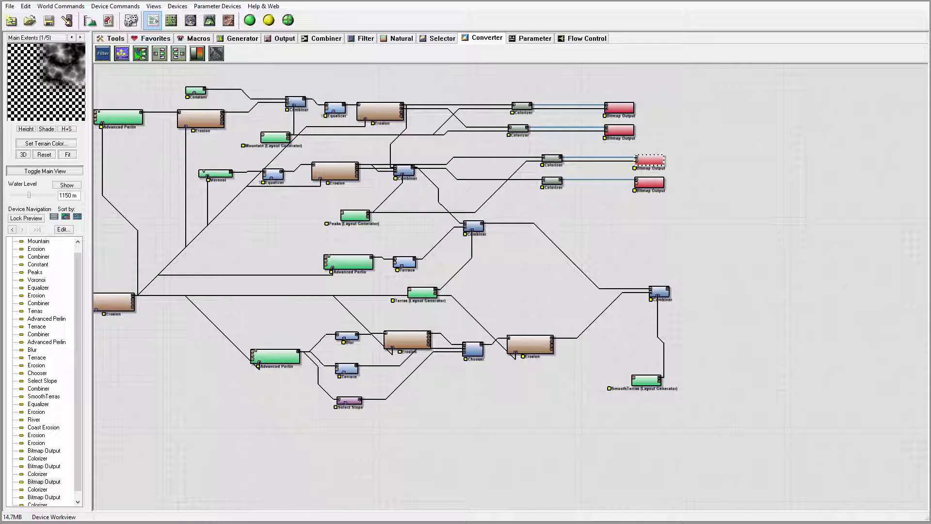
{"action": "left_click", "coordinate": [369, 216]}
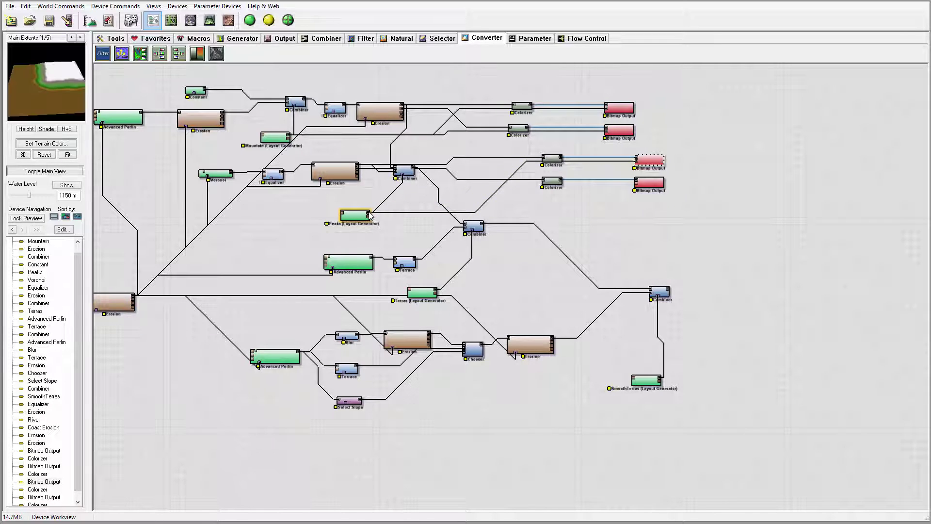
{"action": "left_click_drag", "start_coordinate": [368, 216], "coordinate": [639, 184]}
Replace "mountain" with "peaks" in the file name of the upper peaks Bitmap Output
{"action": "double_click", "coordinate": [654, 164]}
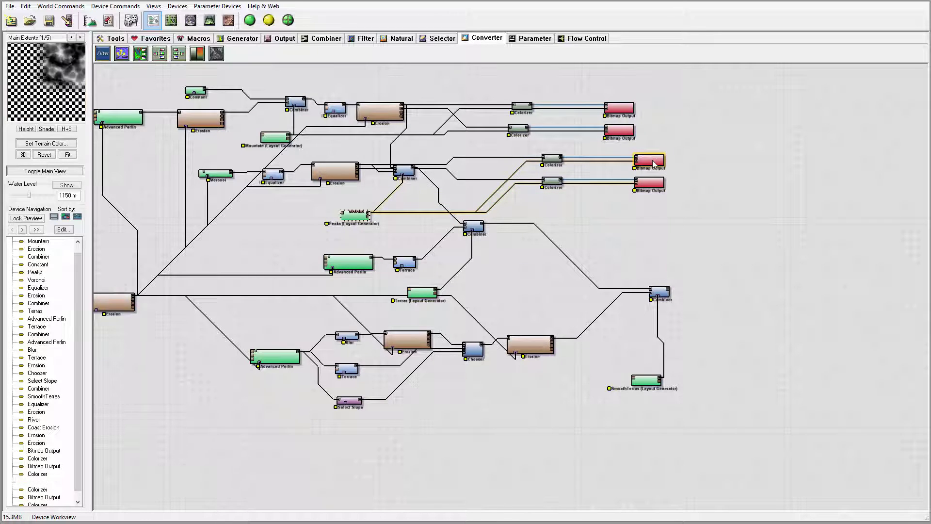
{"action": "left_click_drag", "start_coordinate": [540, 241], "coordinate": [676, 233]}
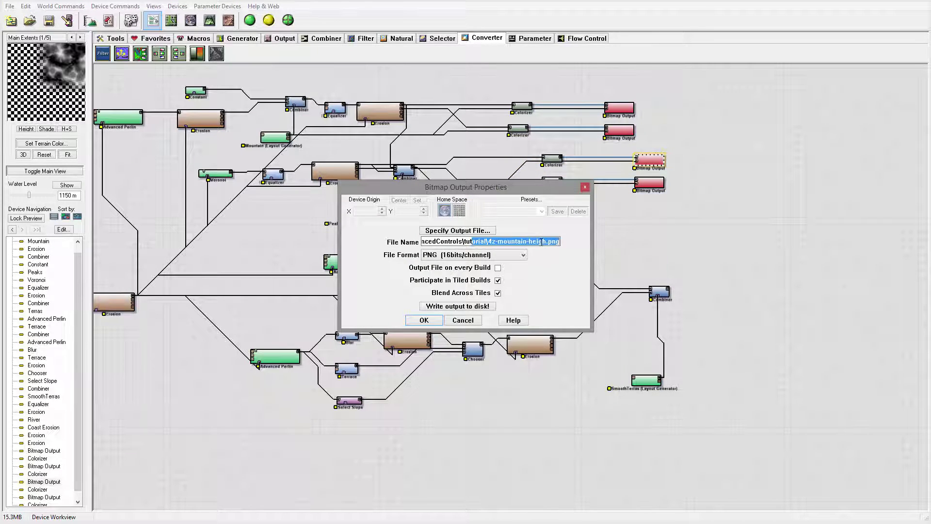
{"action": "left_click", "coordinate": [495, 241]}
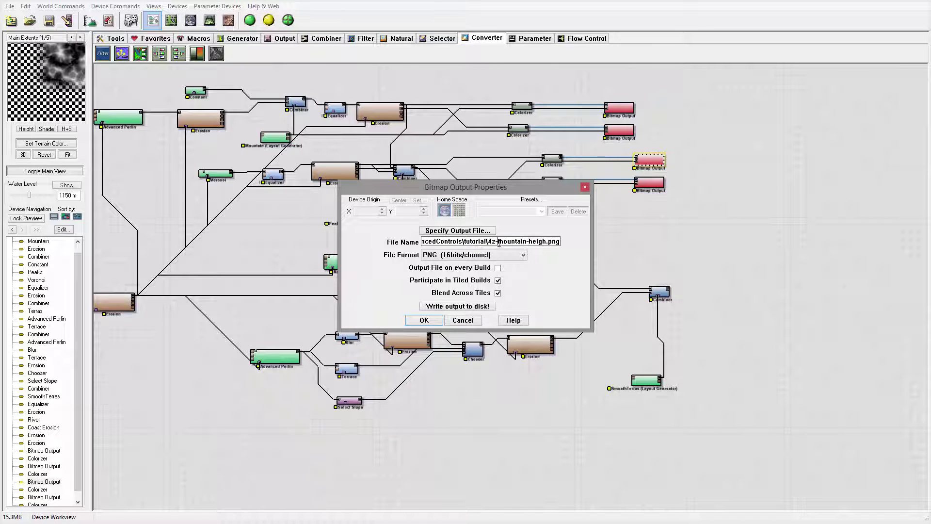
{"action": "left_click_drag", "start_coordinate": [499, 243], "coordinate": [527, 243]}
{"action": "type", "text": "peaks"}
{"action": "left_click", "coordinate": [424, 320]}
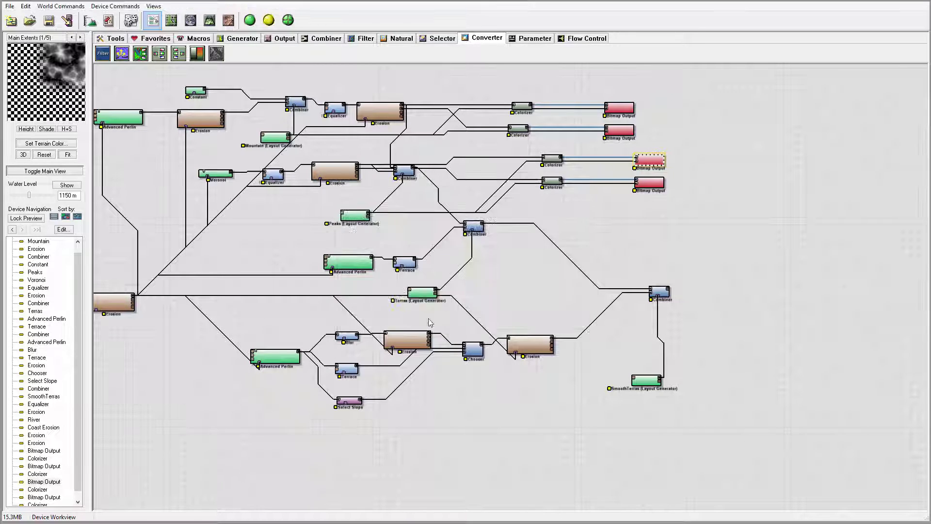
Set the lower peaks Bitmap Output's file name to 4z-peaks-flowh in the tutorial folder
{"action": "left_click", "coordinate": [659, 183]}
{"action": "double_click", "coordinate": [660, 184]}
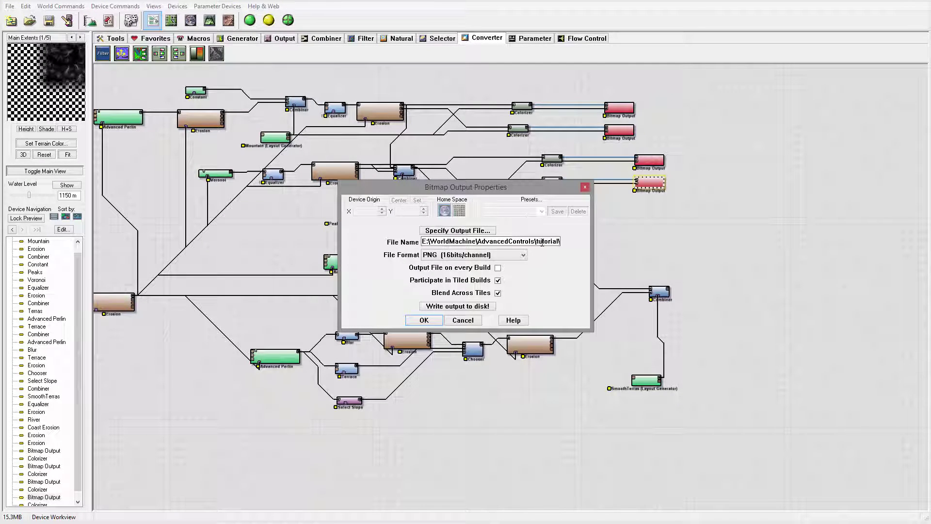
{"action": "left_click_drag", "start_coordinate": [551, 244], "coordinate": [697, 238]}
{"action": "left_click", "coordinate": [488, 242]}
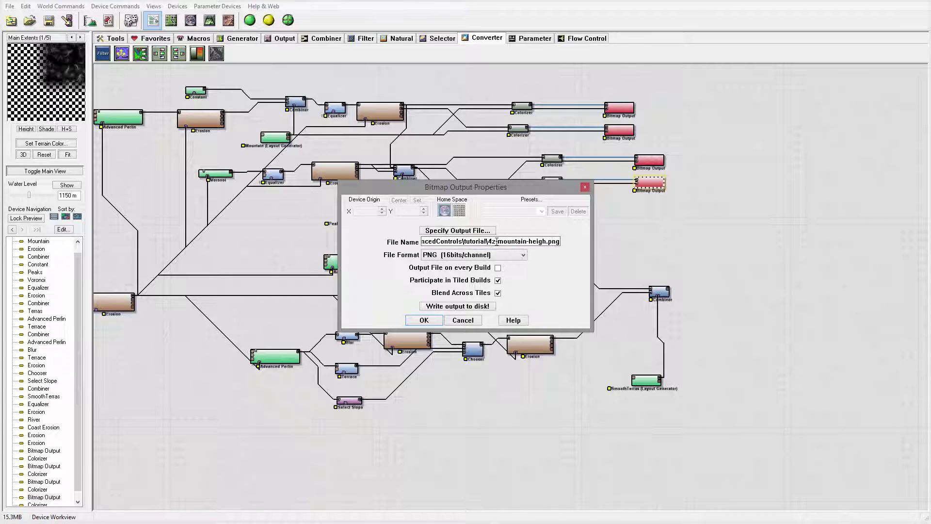
{"action": "left_click_drag", "start_coordinate": [498, 241], "coordinate": [546, 243]}
{"action": "type", "text": "peaks-flow"}
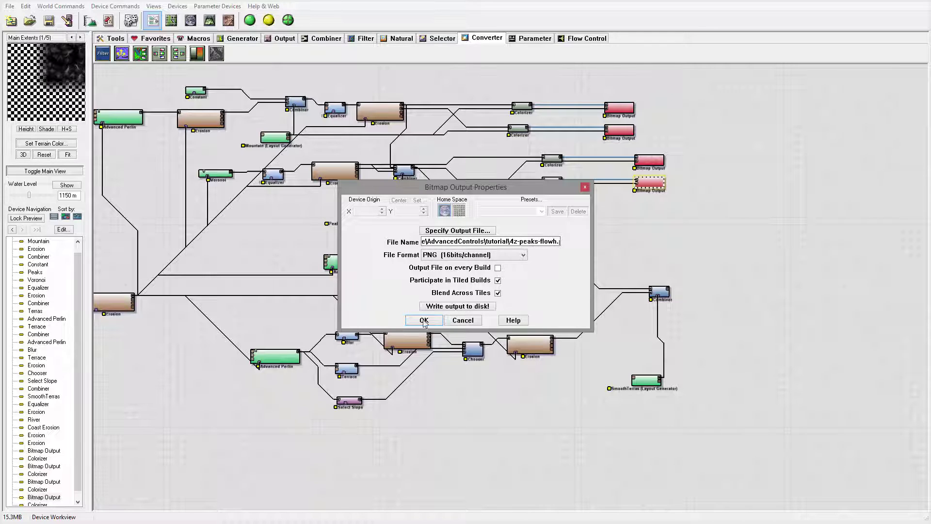
{"action": "left_click", "coordinate": [424, 320]}
Duplicate both peaks Colorizer and Bitmap Output pairs and place the copies to the right of the SmoothTerras branch
{"action": "left_click_drag", "start_coordinate": [706, 141], "coordinate": [552, 208]}
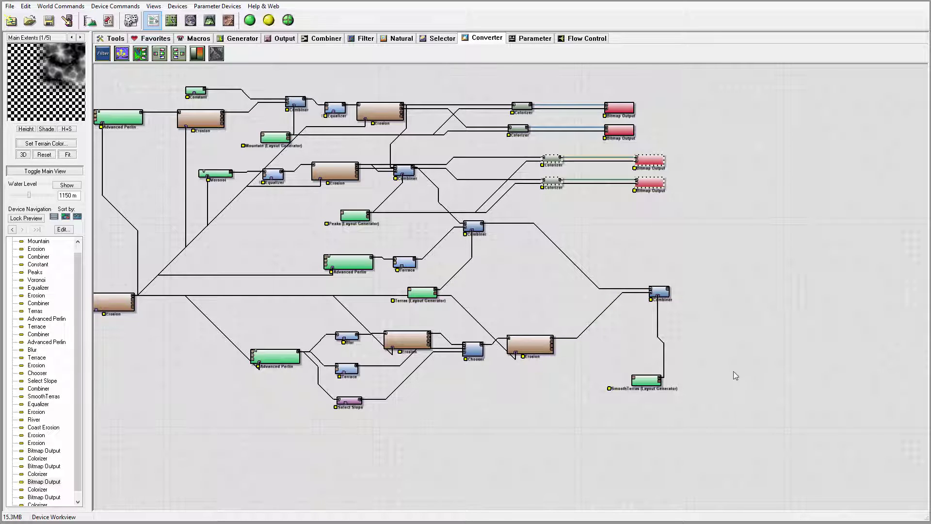
{"action": "key", "text": "ctrl+v"}
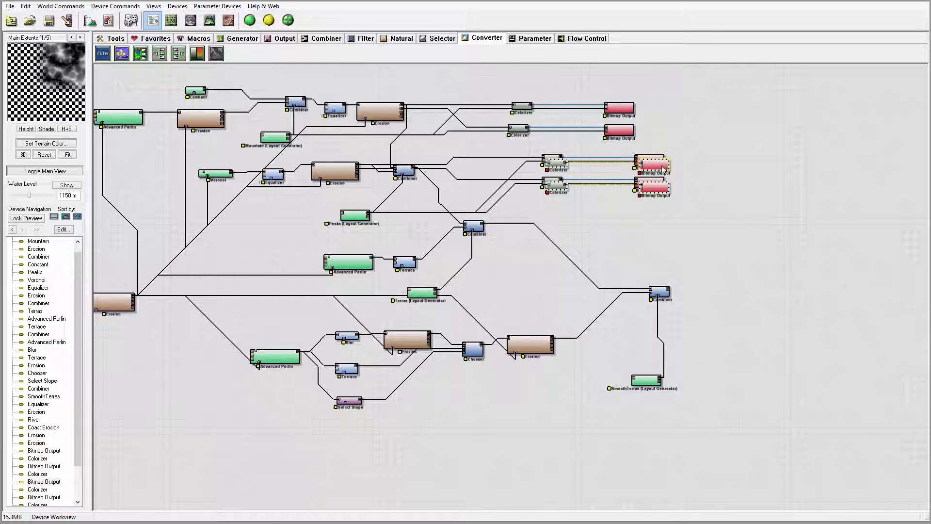
{"action": "left_click_drag", "start_coordinate": [658, 165], "coordinate": [814, 344]}
{"action": "left_click", "coordinate": [776, 251]}
Connect the primary output and a mask output of the Erosion after the Chooser to the two copied Colorizers
{"action": "left_click", "coordinate": [530, 344]}
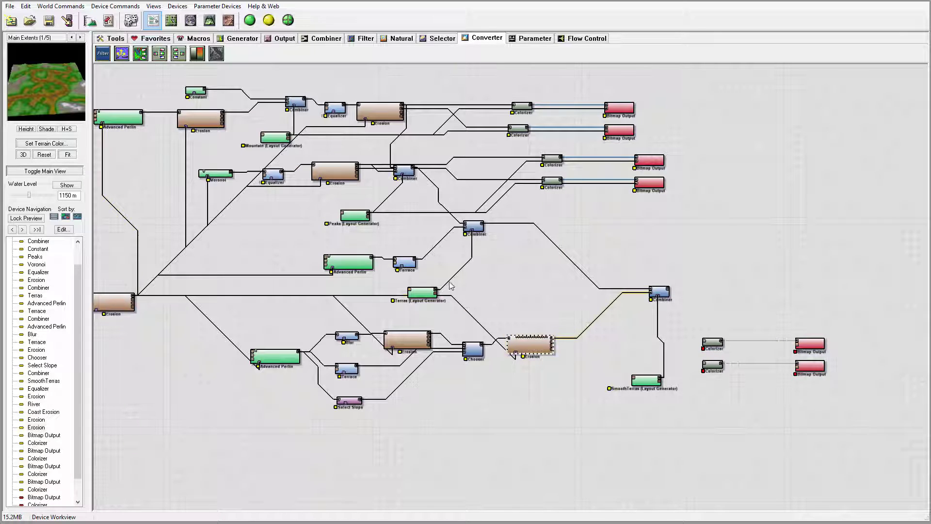
{"action": "left_click", "coordinate": [586, 355]}
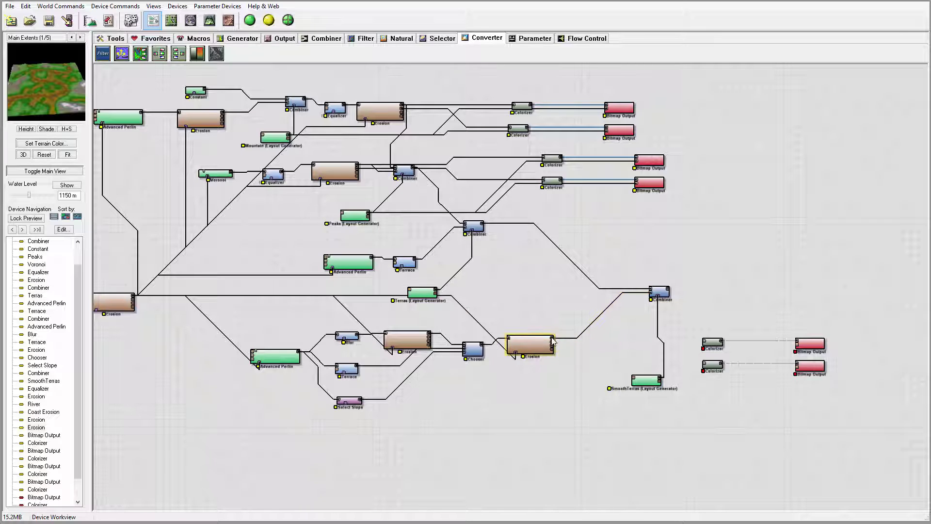
{"action": "left_click", "coordinate": [552, 341]}
{"action": "left_click_drag", "start_coordinate": [705, 343], "coordinate": [553, 339]}
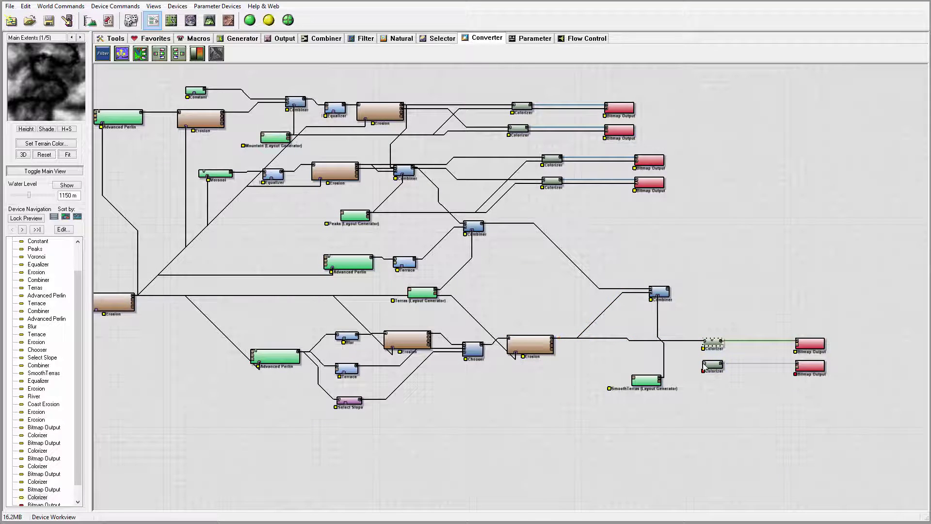
{"action": "left_click_drag", "start_coordinate": [704, 366], "coordinate": [552, 348]}
Shift the SmoothTerras layout generator aside and connect it to the alpha inputs of both copied Bitmap Outputs
{"action": "left_click_drag", "start_coordinate": [643, 386], "coordinate": [620, 388]}
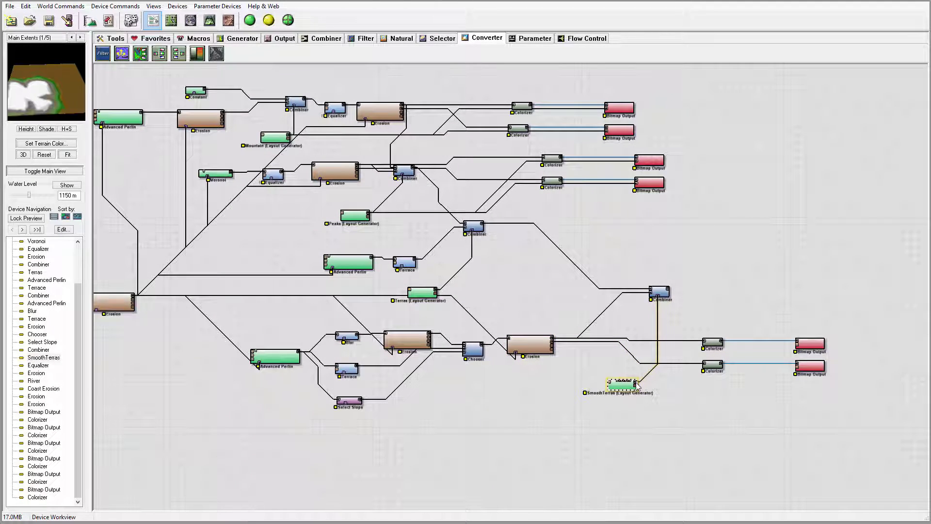
{"action": "left_click_drag", "start_coordinate": [636, 382], "coordinate": [797, 345]}
{"action": "left_click_drag", "start_coordinate": [637, 384], "coordinate": [798, 366]}
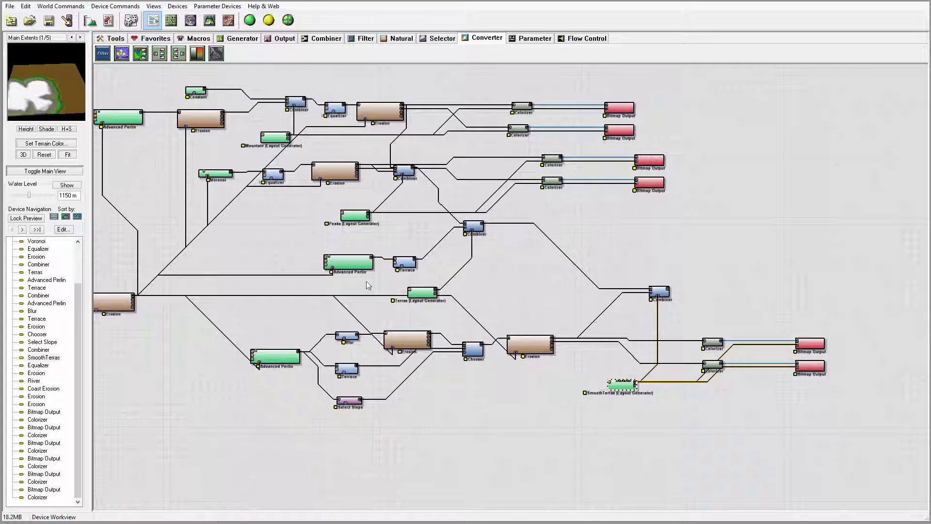
Duplicate the mountain height Colorizer and Bitmap Output pair and place the copy to the right of the Terras branch
{"action": "left_click", "coordinate": [361, 266]}
{"action": "left_click", "coordinate": [404, 262]}
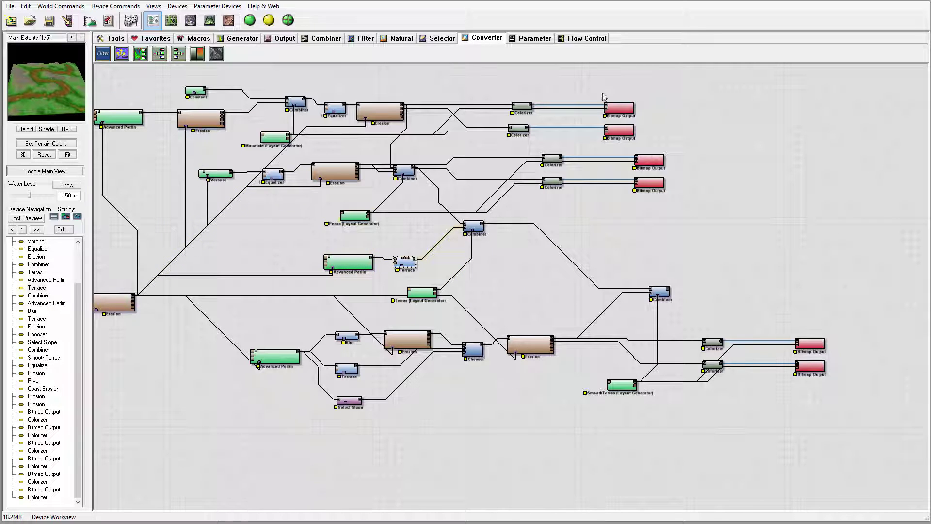
{"action": "left_click_drag", "start_coordinate": [673, 88], "coordinate": [503, 127]}
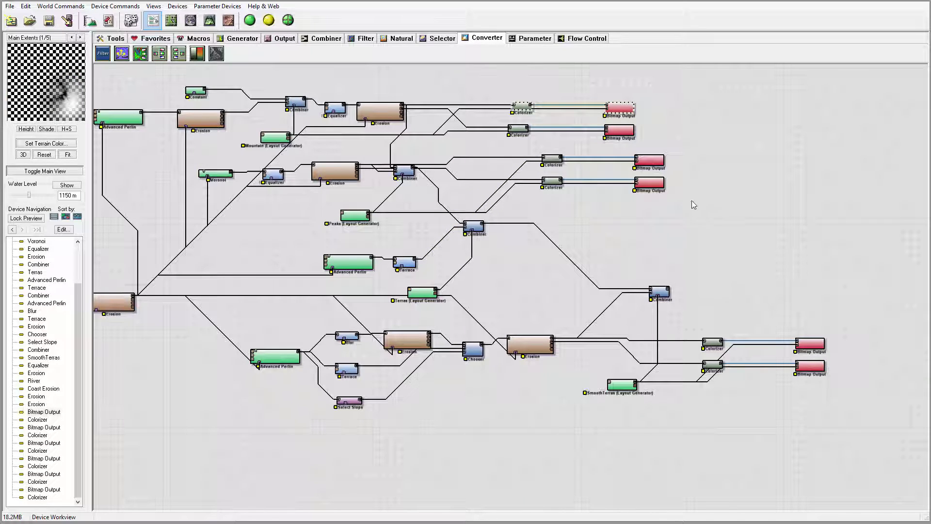
{"action": "key", "text": "ctrl+c"}
{"action": "key", "text": "ctrl+v"}
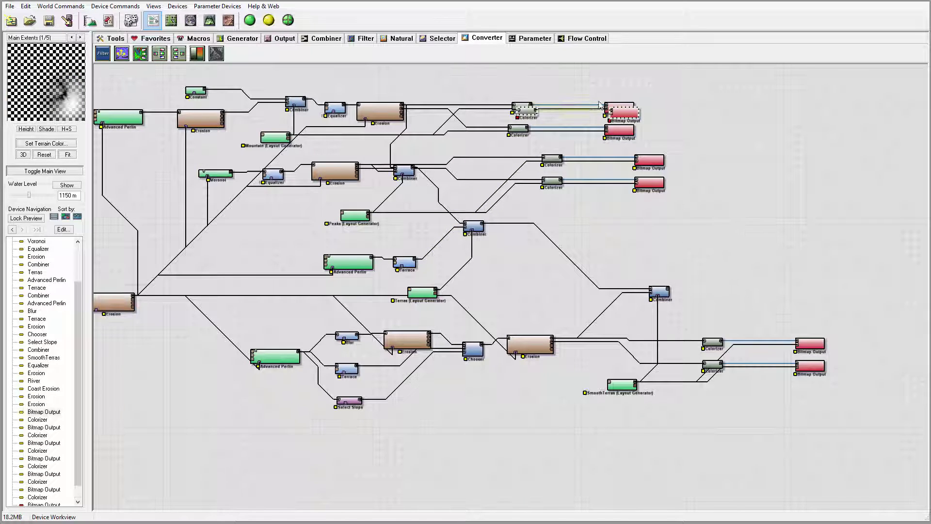
{"action": "left_click", "coordinate": [621, 115]}
{"action": "left_click", "coordinate": [703, 248]}
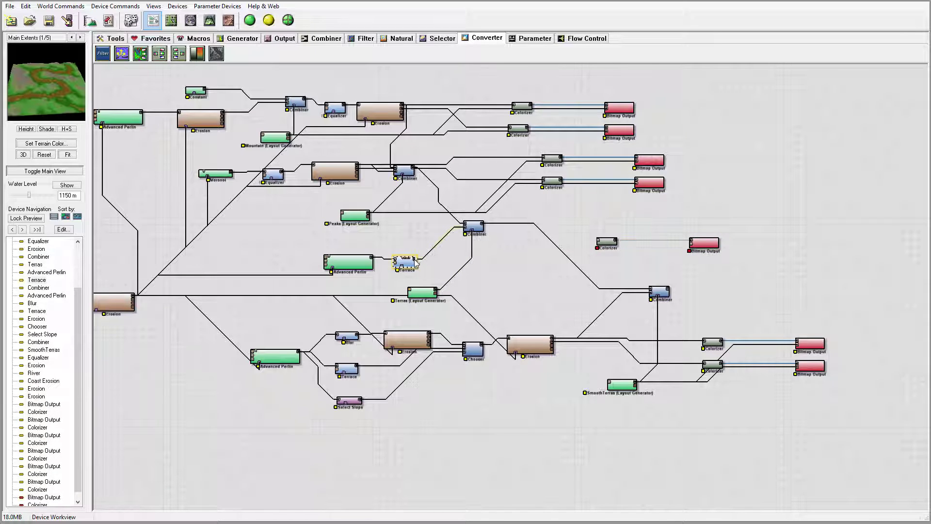
Connect the Terras branch's Terrace to the copied Colorizer, and the Terras layout generator to the alpha input of its Bitmap Output
{"action": "left_click_drag", "start_coordinate": [415, 261], "coordinate": [599, 241]}
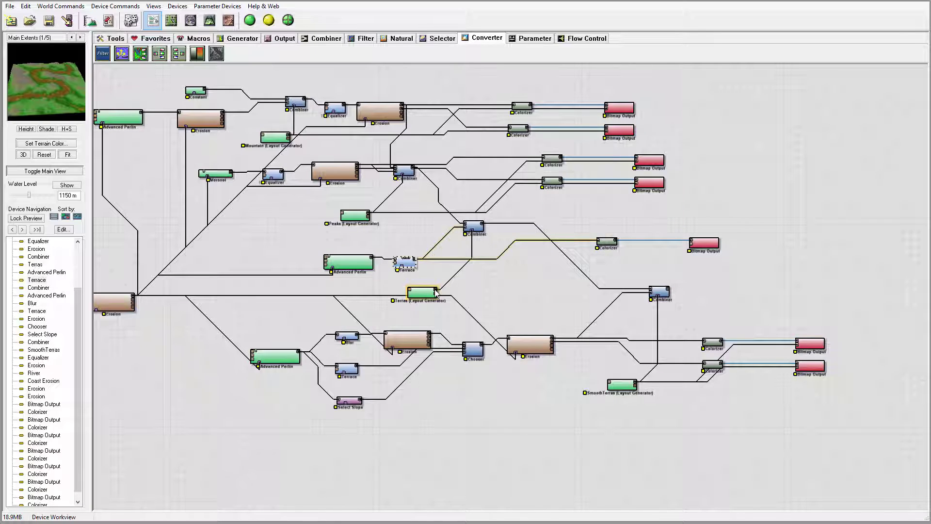
{"action": "left_click", "coordinate": [436, 292]}
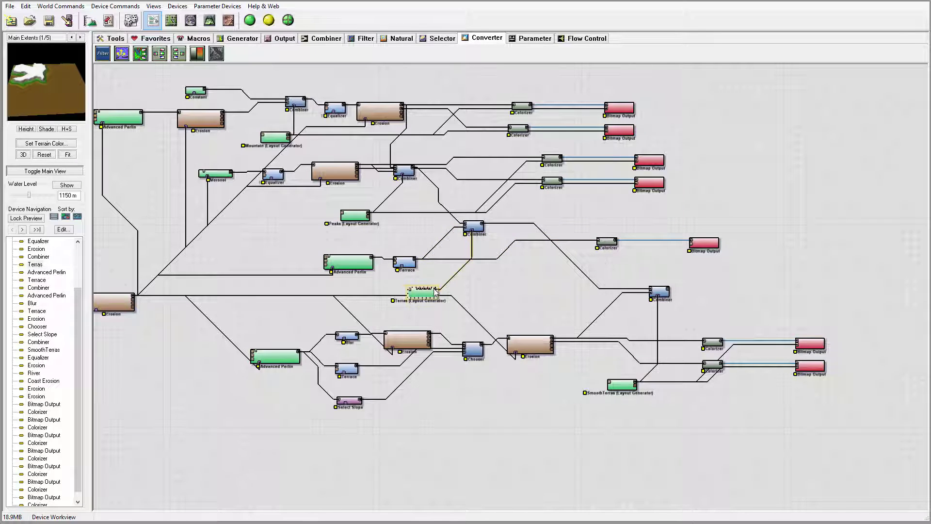
{"action": "left_click_drag", "start_coordinate": [436, 292], "coordinate": [712, 254]}
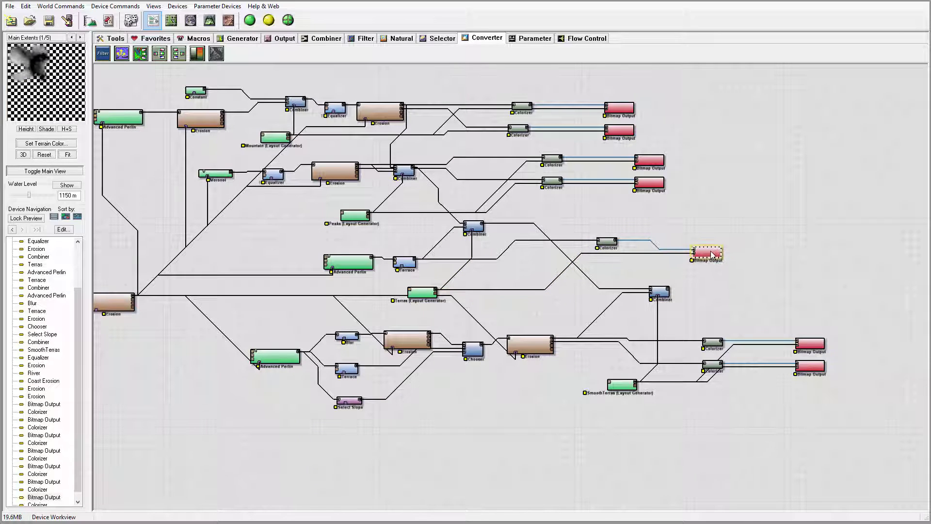
Rename the output file of the Terras branch's Bitmap Output as 4z-terra-heigh.png
{"action": "double_click", "coordinate": [712, 254]}
{"action": "left_click_drag", "start_coordinate": [522, 241], "coordinate": [565, 241]}
{"action": "left_click", "coordinate": [507, 241]}
{"action": "left_click_drag", "start_coordinate": [499, 243], "coordinate": [528, 244]}
{"action": "type", "text": "terras-heig"}
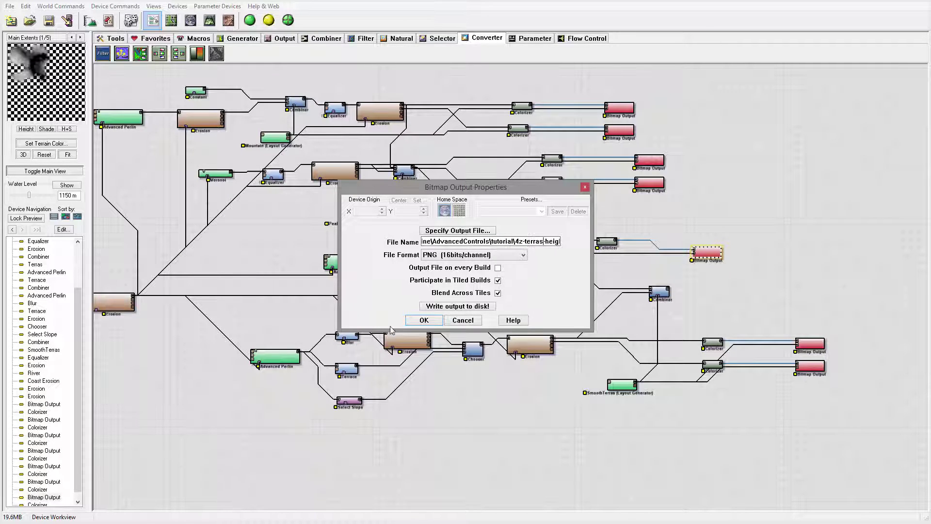
{"action": "left_click", "coordinate": [436, 323]}
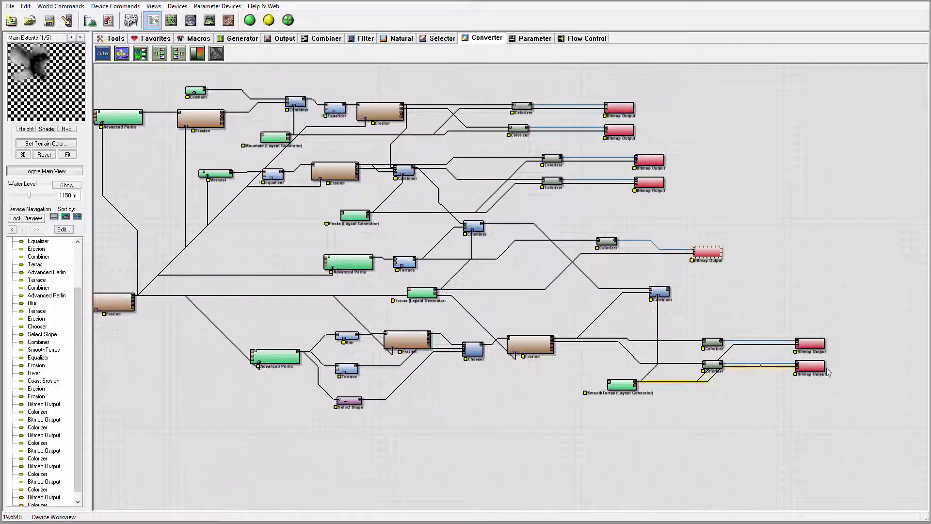
Rename the output file of the SmoothTerras height Bitmap Output as 4z-smooth-heigh.png
{"action": "double_click", "coordinate": [808, 345]}
{"action": "left_click_drag", "start_coordinate": [547, 243], "coordinate": [650, 235]}
{"action": "left_click", "coordinate": [531, 241]}
{"action": "left_click_drag", "start_coordinate": [509, 241], "coordinate": [525, 241]}
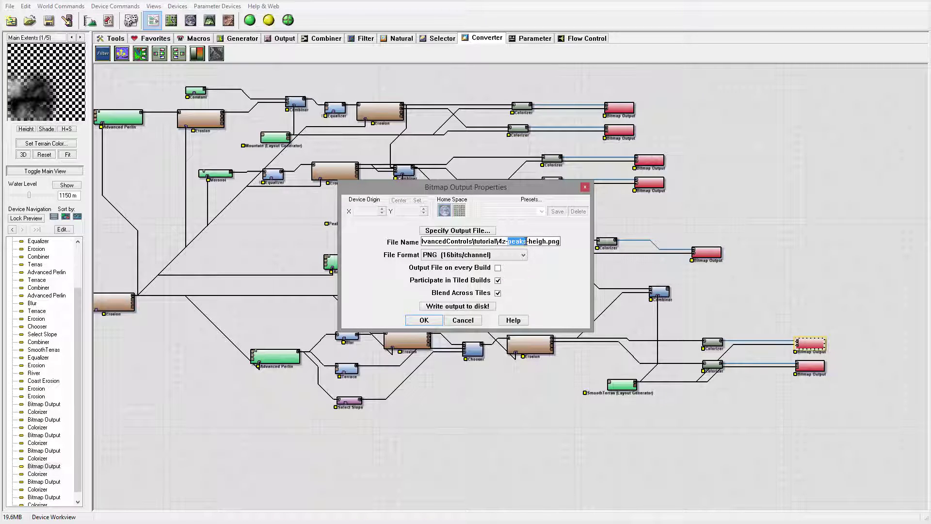
{"action": "type", "text": "smooth"}
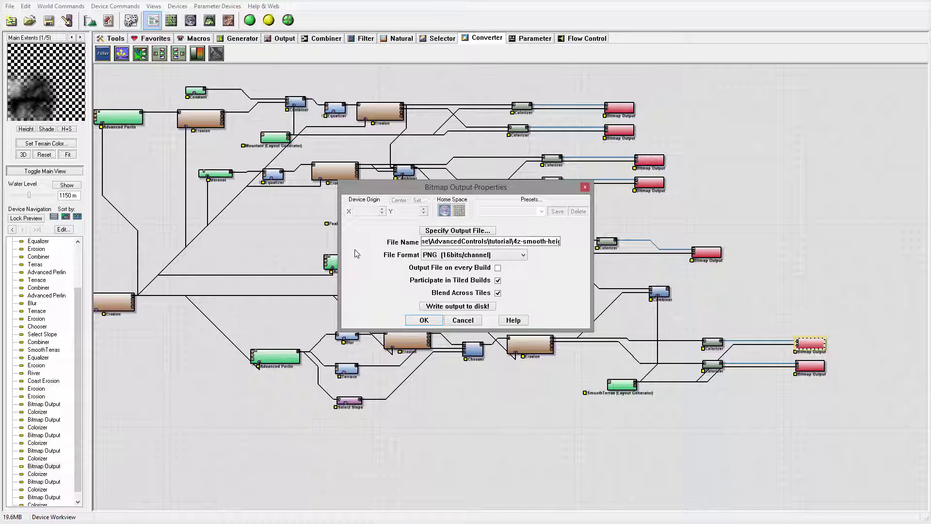
{"action": "left_click", "coordinate": [440, 320]}
Rename the SmoothTerras flow output file as 4z-smooth-flowh.png and shift the Terras Bitmap Output in line with its Colorizer
{"action": "double_click", "coordinate": [813, 369]}
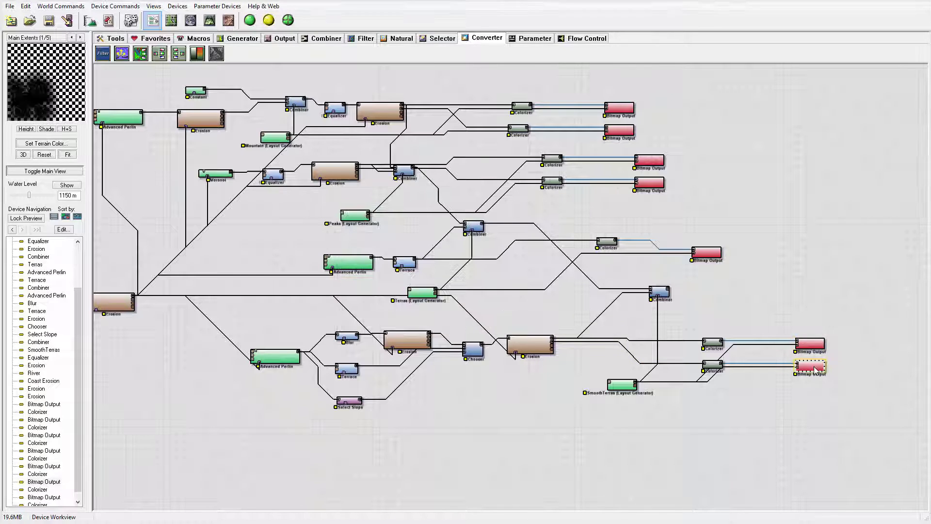
{"action": "left_click_drag", "start_coordinate": [544, 241], "coordinate": [636, 241]}
{"action": "left_click", "coordinate": [526, 241]}
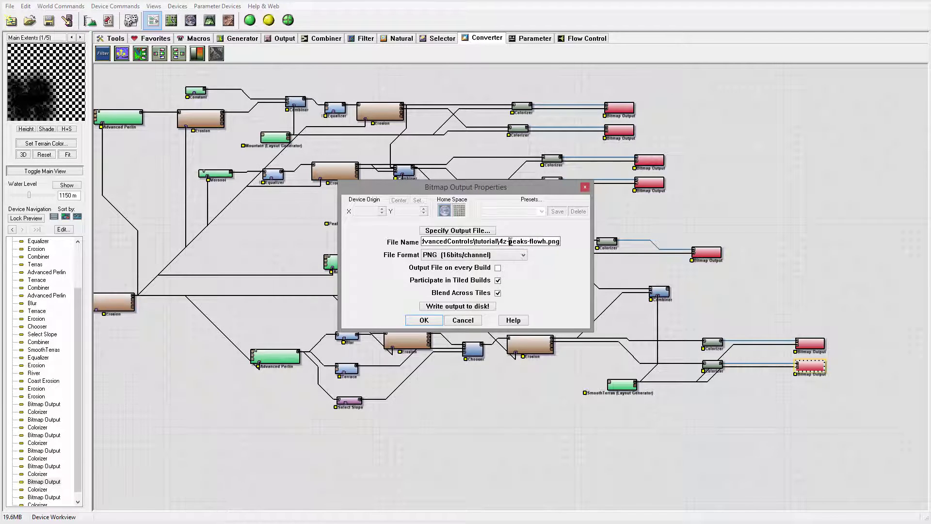
{"action": "left_click_drag", "start_coordinate": [509, 241], "coordinate": [528, 240]}
{"action": "type", "text": "smooth"}
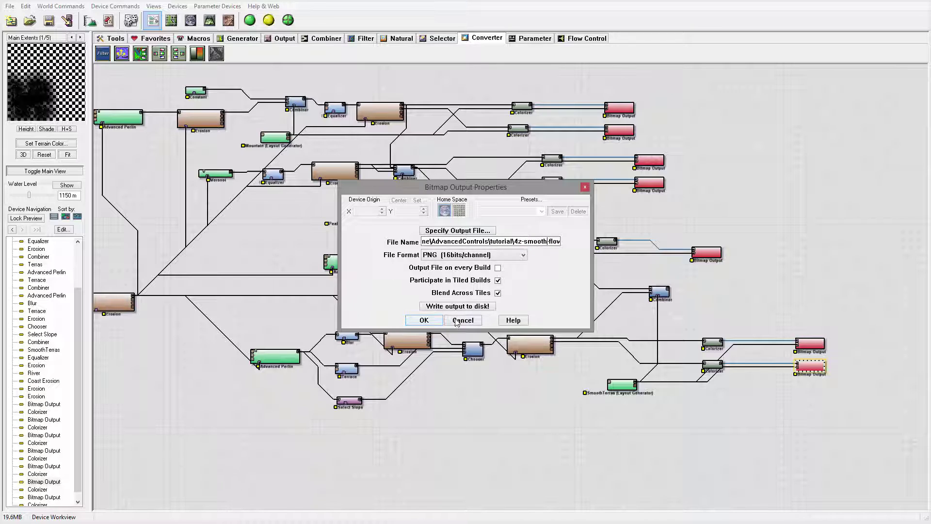
{"action": "left_click", "coordinate": [436, 321]}
{"action": "left_click_drag", "start_coordinate": [721, 256], "coordinate": [746, 244]}
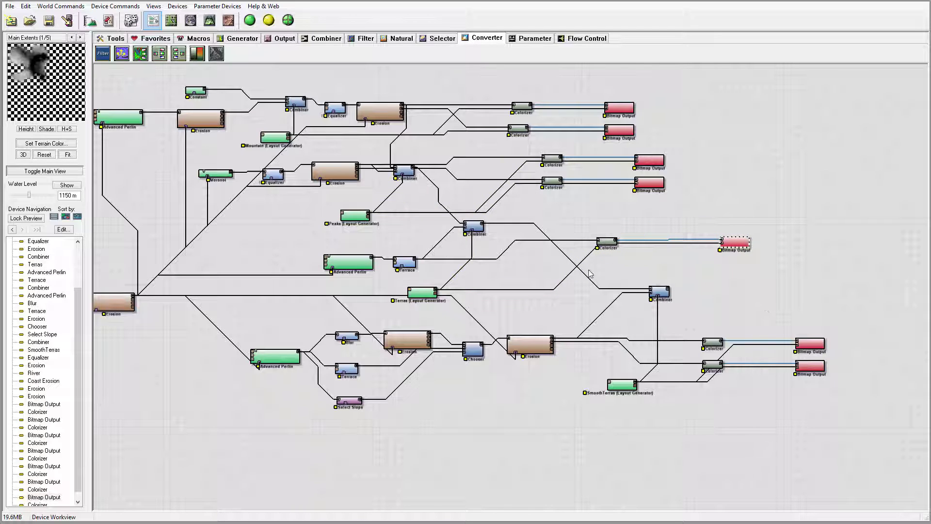
Preview the final Combiner and the Erosion after the Chooser to examine the combined terrain
{"action": "right_click_drag", "start_coordinate": [750, 286], "coordinate": [583, 267]}
{"action": "mouse_move", "coordinate": [491, 265]}
{"action": "left_mouse_down"}
{"action": "mouse_move", "coordinate": [508, 255]}
{"action": "mouse_move", "coordinate": [527, 272]}
{"action": "left_mouse_up"}
{"action": "left_click", "coordinate": [500, 270]}
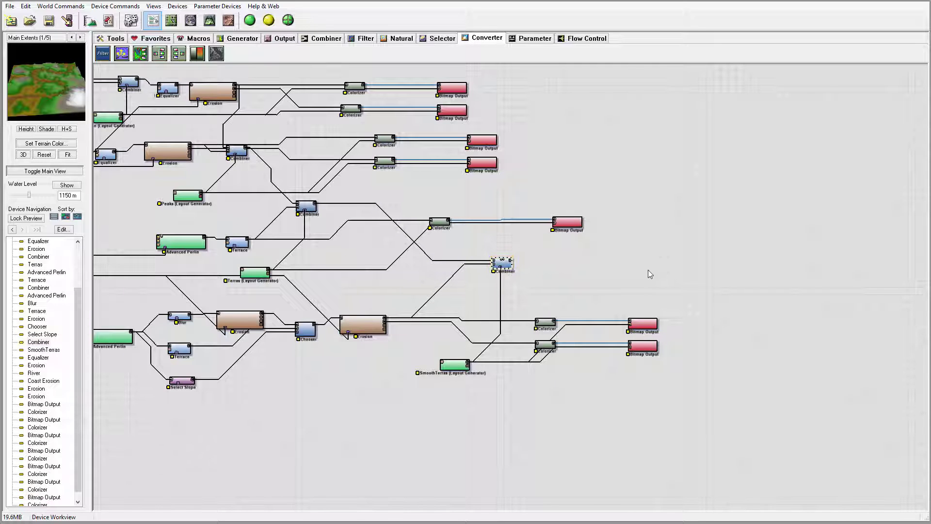
{"action": "right_click_drag", "start_coordinate": [381, 166], "coordinate": [441, 161]}
{"action": "left_click", "coordinate": [427, 318]}
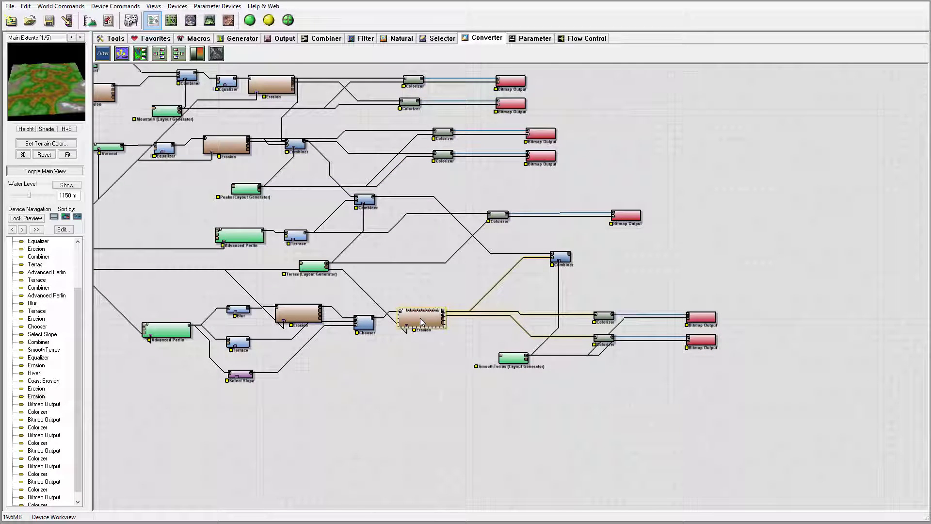
{"action": "right_click_drag", "start_coordinate": [390, 213], "coordinate": [389, 264]}
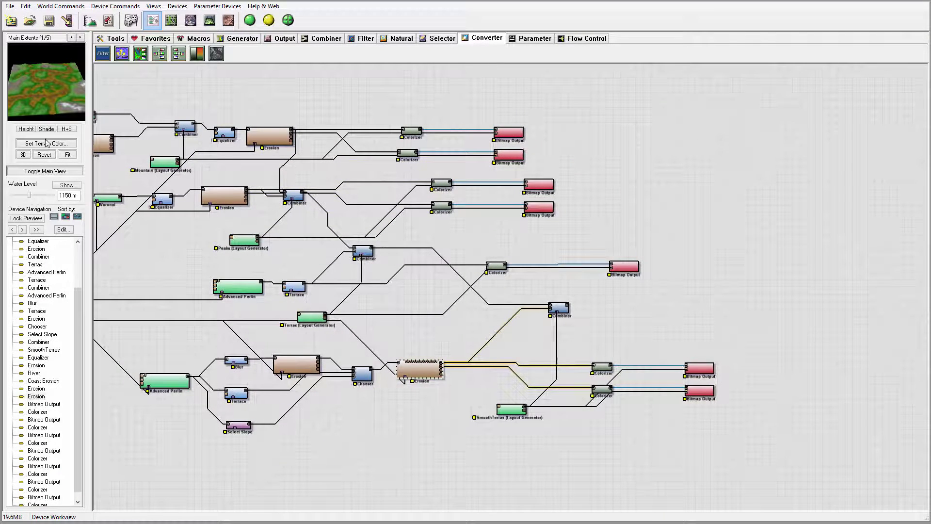
{"action": "left_click", "coordinate": [560, 309]}
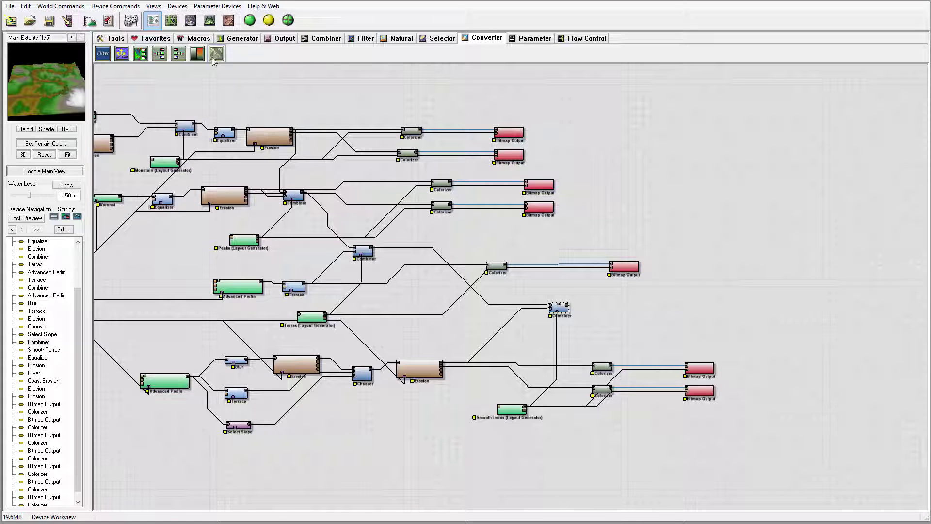
{"action": "left_click_drag", "start_coordinate": [579, 118], "coordinate": [535, 151]}
Add a Height Output to the right of the final Combiner and connect the Combiner's output to its primary input
{"action": "left_click", "coordinate": [276, 41]}
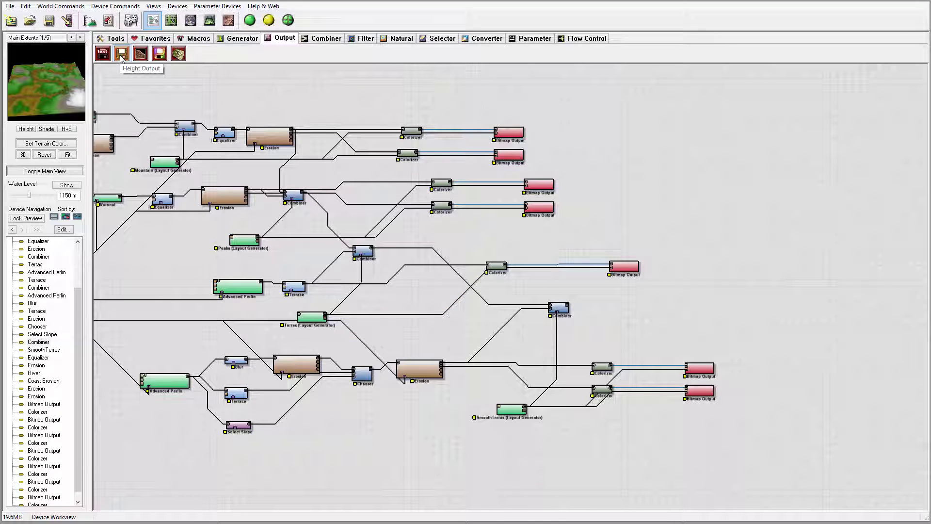
{"action": "left_click", "coordinate": [121, 53]}
{"action": "left_click", "coordinate": [665, 305]}
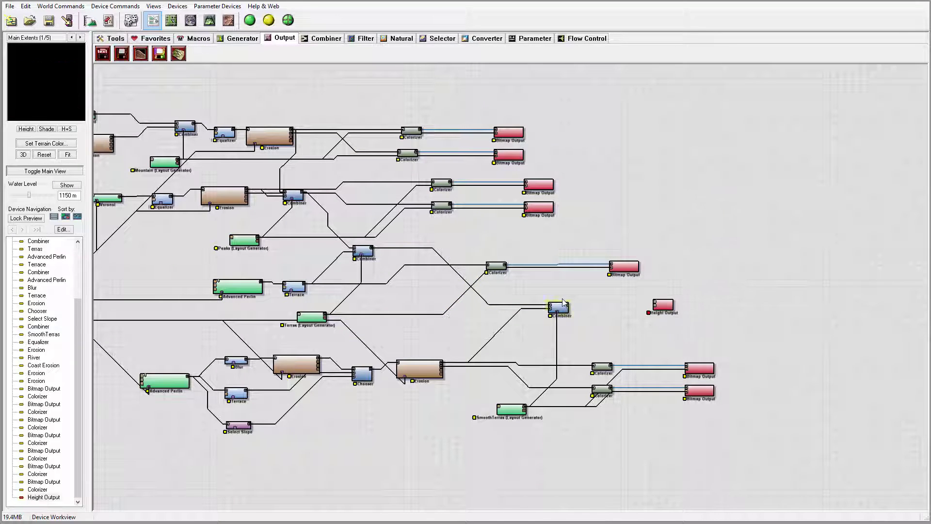
{"action": "left_click", "coordinate": [562, 306]}
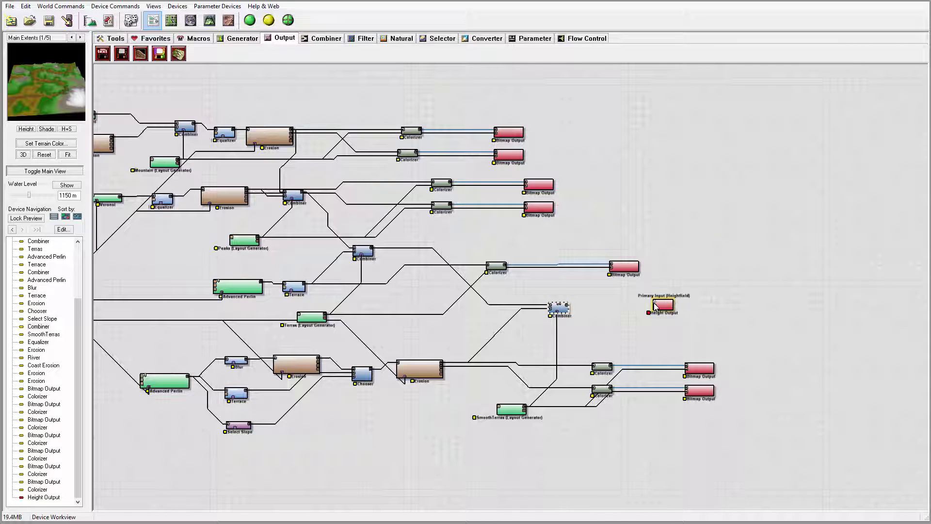
{"action": "left_click_drag", "start_coordinate": [654, 305], "coordinate": [562, 307]}
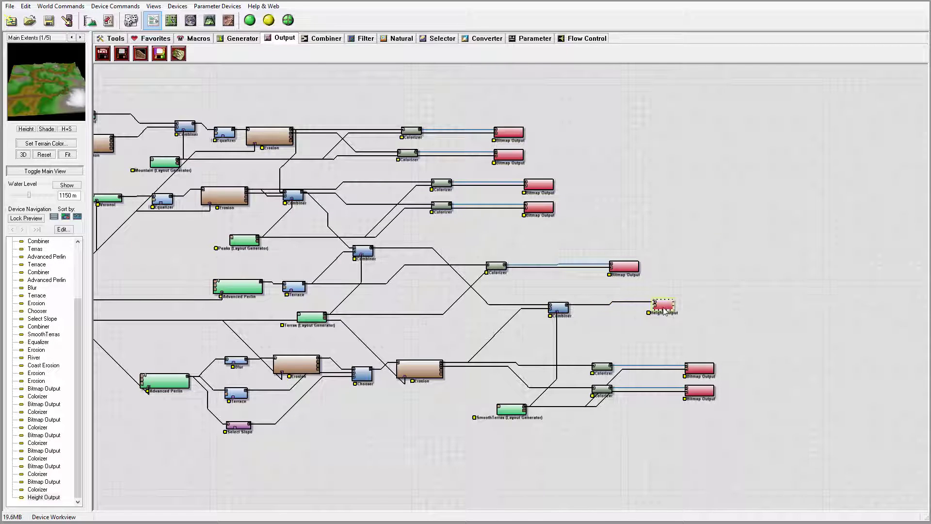
Set the Height Output's file format to TIFF (16bit) with a file name in the AdvancedControls tutorial folder
{"action": "double_click", "coordinate": [663, 305]}
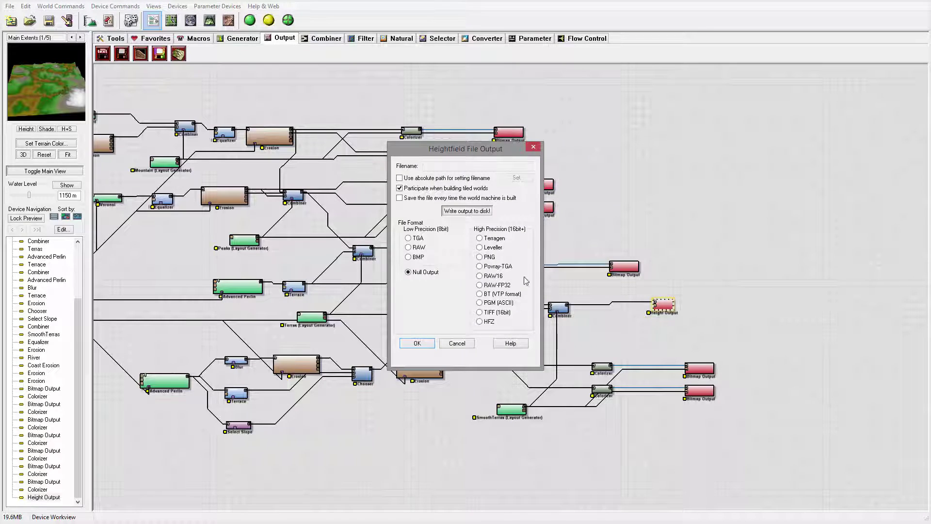
{"action": "left_click", "coordinate": [479, 312]}
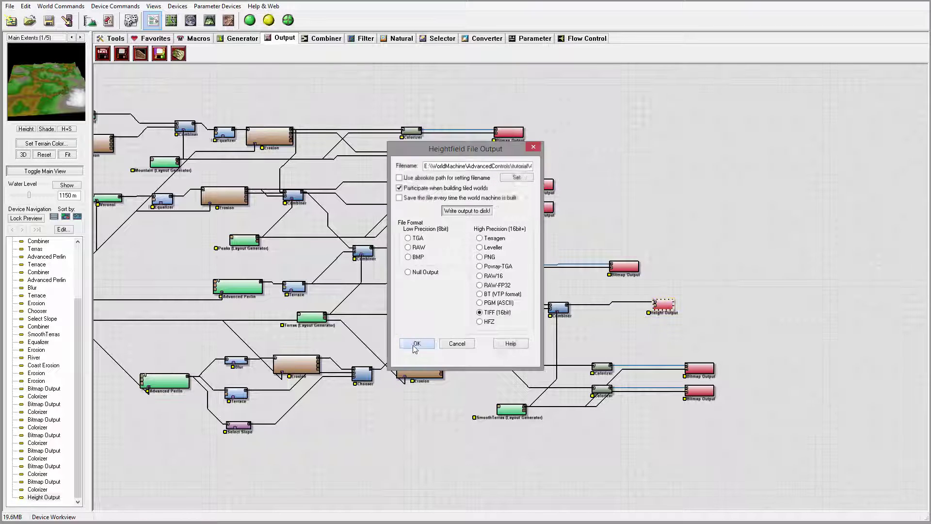
{"action": "left_click", "coordinate": [416, 343]}
Set the normal build resolution of the Main Extents to 2049 x 2049 in the project settings
{"action": "left_click_drag", "start_coordinate": [528, 268], "coordinate": [548, 259]}
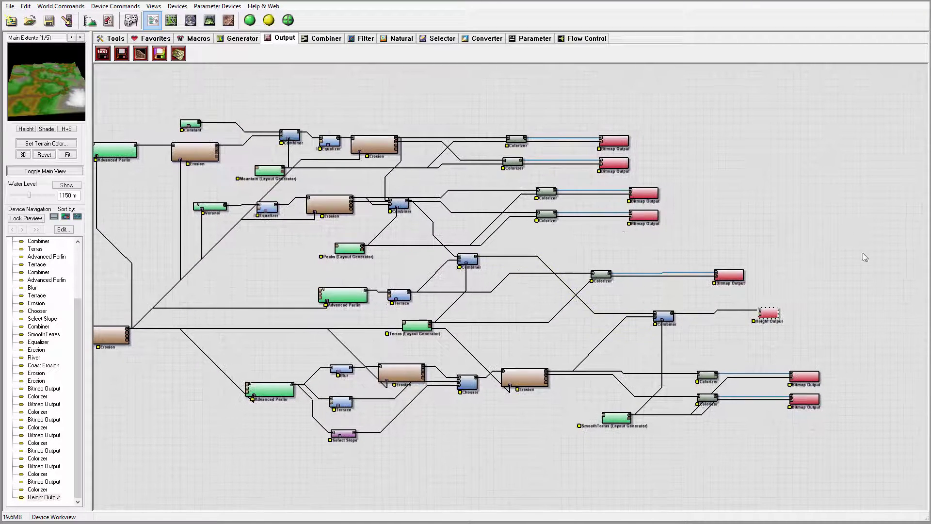
{"action": "left_click", "coordinate": [89, 21]}
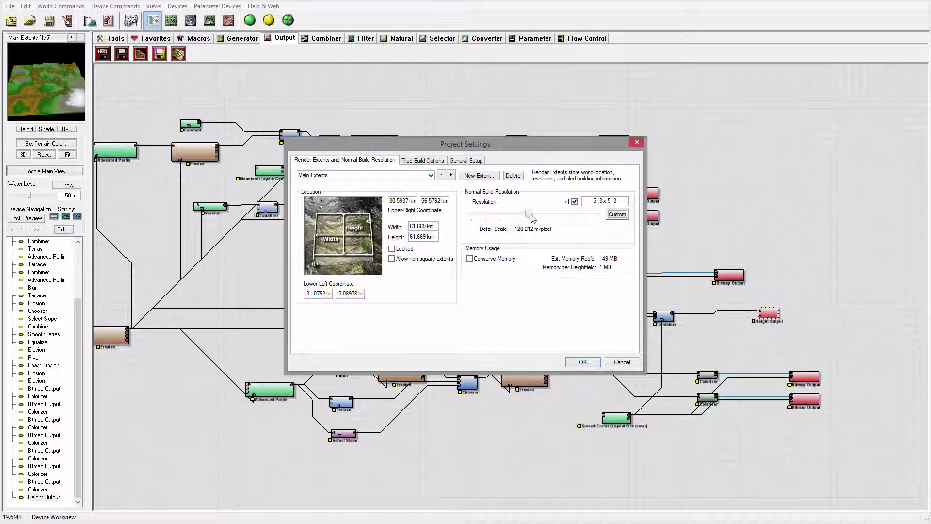
{"action": "left_click_drag", "start_coordinate": [535, 218], "coordinate": [556, 217]}
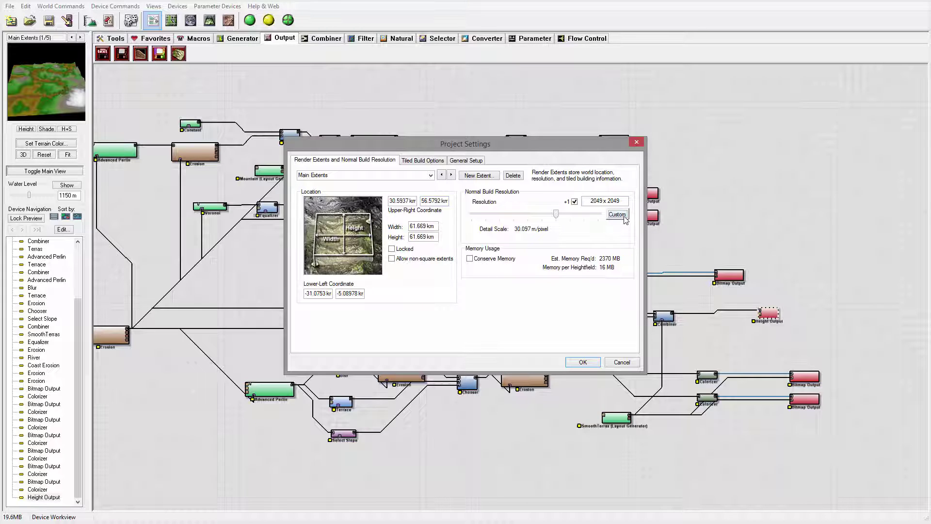
{"action": "left_click", "coordinate": [582, 362]}
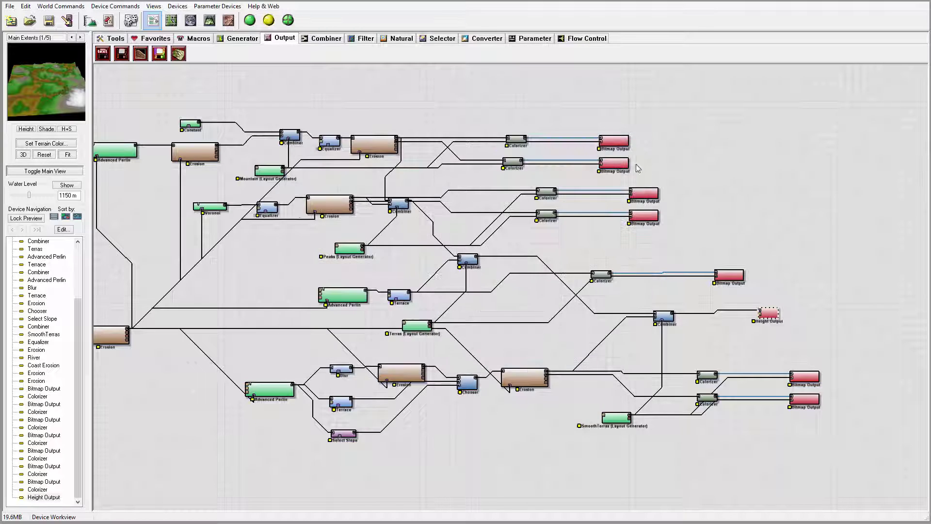
Build the world from the Output Manager
{"action": "left_click", "coordinate": [90, 22]}
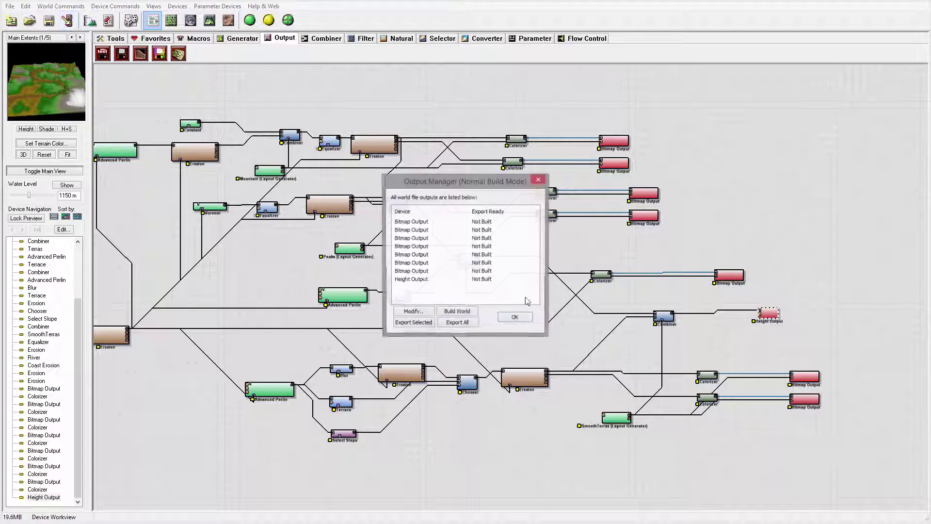
{"action": "left_click", "coordinate": [455, 312]}
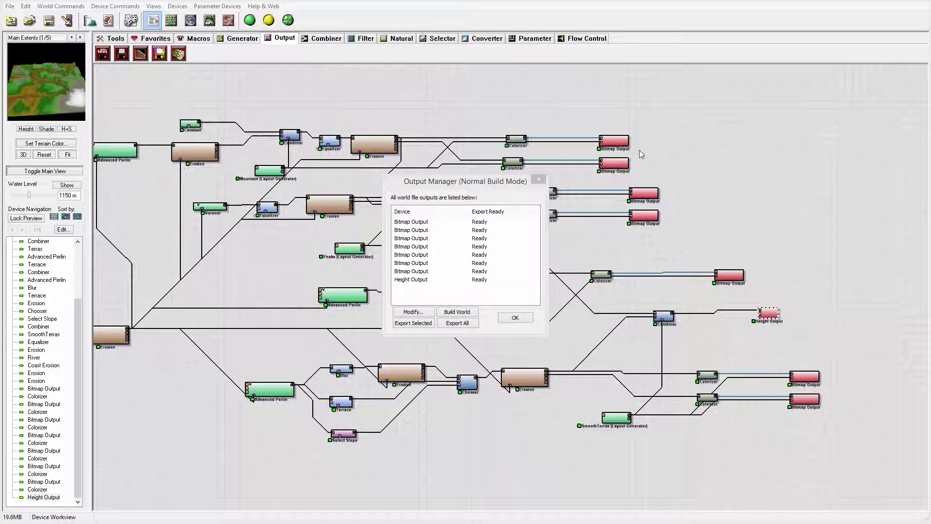
{"action": "left_click", "coordinate": [519, 318]}
{"action": "left_click", "coordinate": [515, 318]}
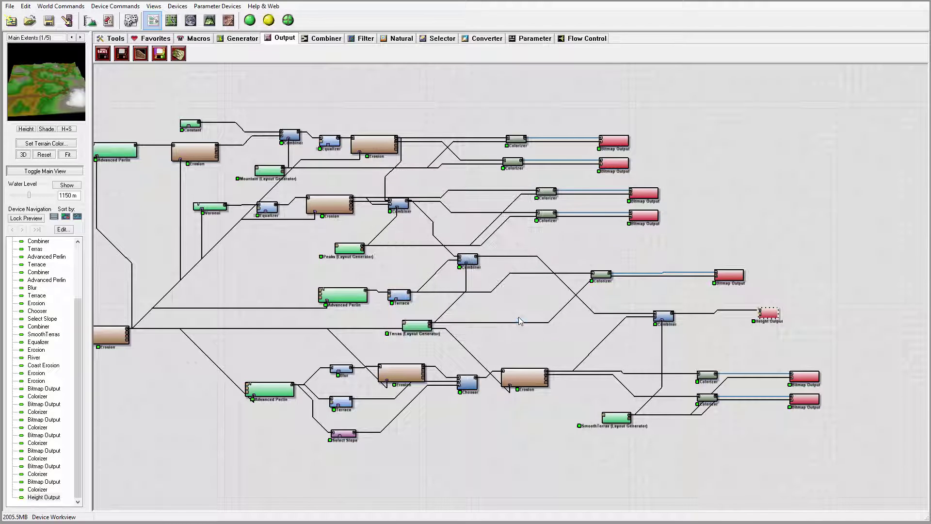
Export all bitmap and height outputs to disk through the Output Manager
{"action": "left_click", "coordinate": [70, 20]}
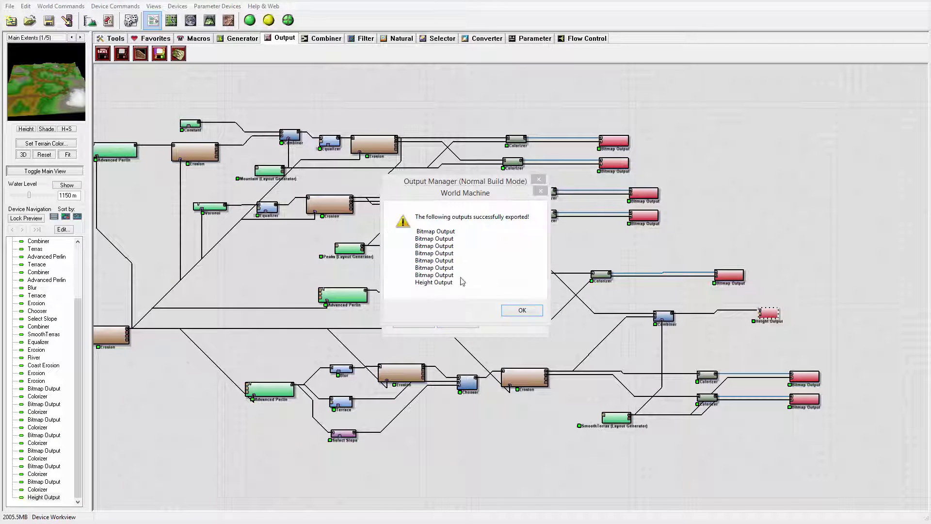
{"action": "left_click", "coordinate": [530, 313]}
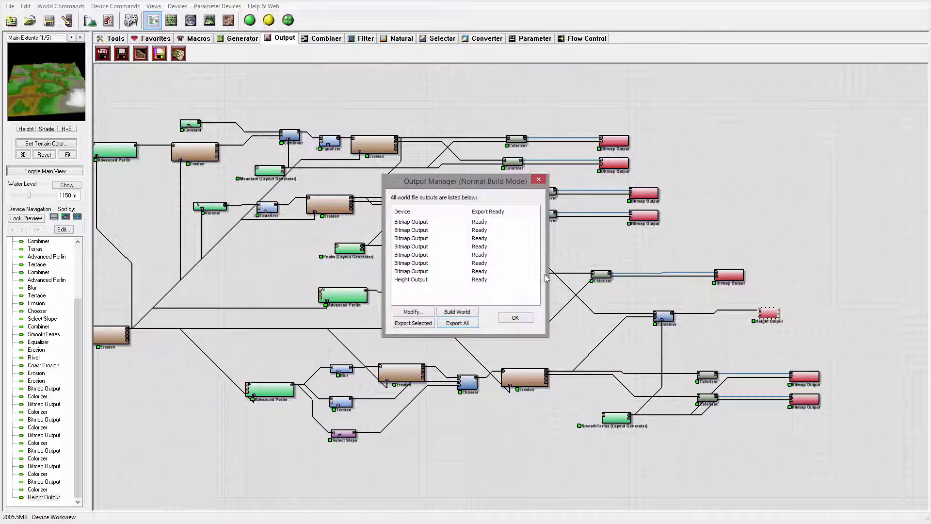
{"action": "left_click", "coordinate": [515, 318]}
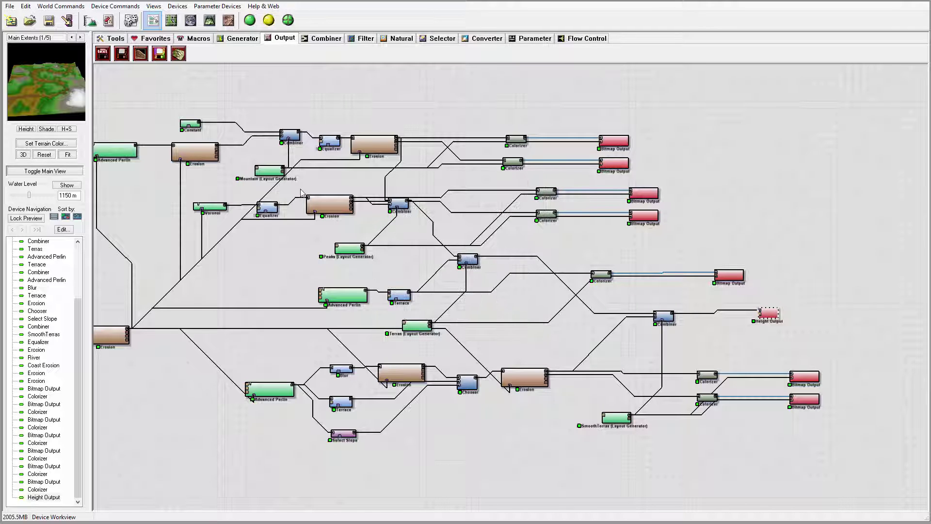
{"action": "right_click_drag", "start_coordinate": [347, 219], "coordinate": [406, 225]}
{"action": "scroll", "coordinate": [406, 224], "scroll_direction": "down", "scroll_amount": 3}
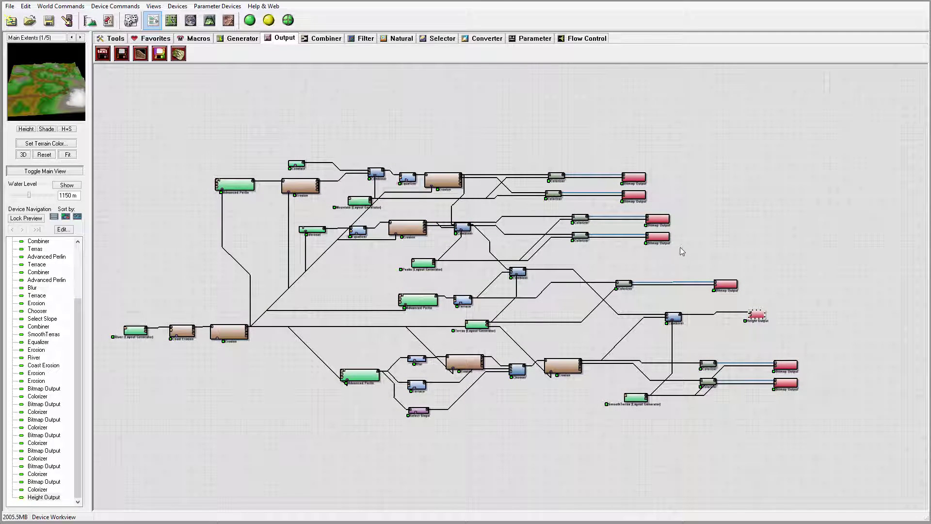
{"action": "middle_click_drag", "start_coordinate": [780, 268], "coordinate": [799, 274]}
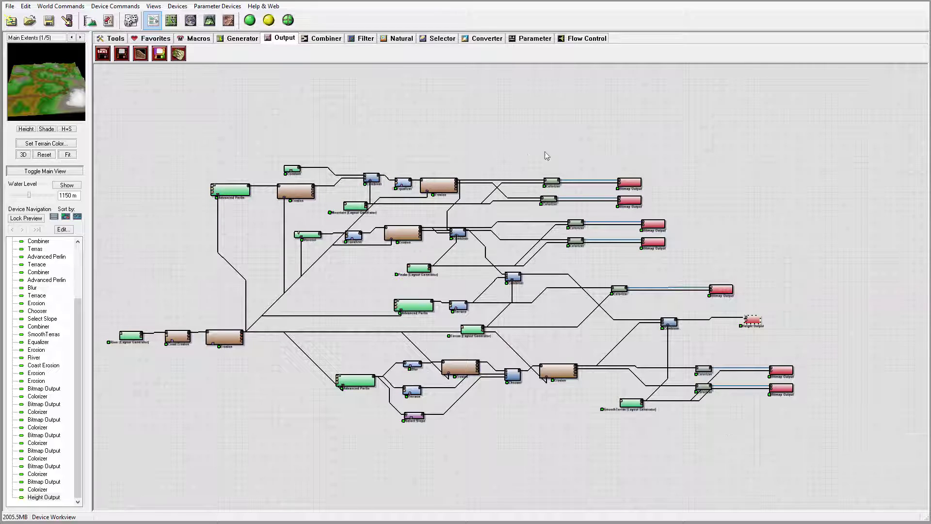
{"action": "middle_click_drag", "start_coordinate": [744, 166], "coordinate": [785, 129]}
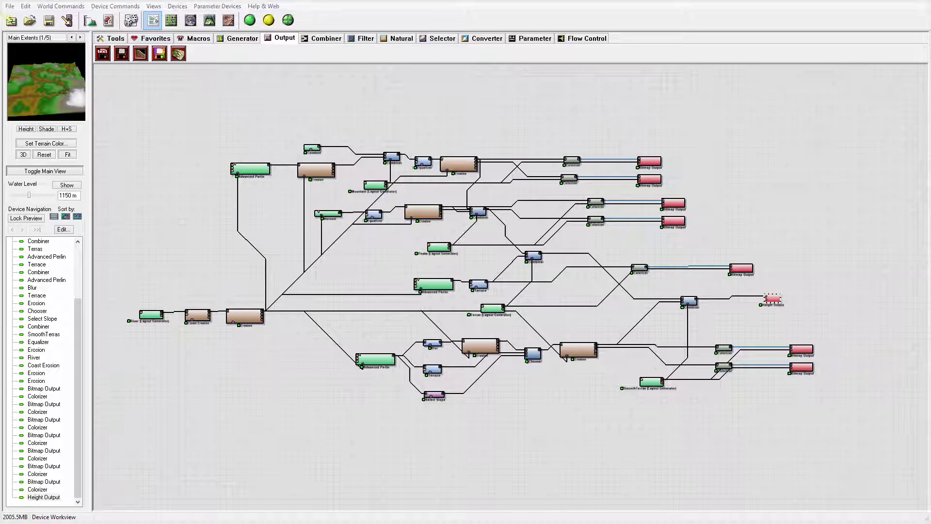
Examine the built terrain in the 3D view from different angles
{"action": "left_click", "coordinate": [208, 19]}
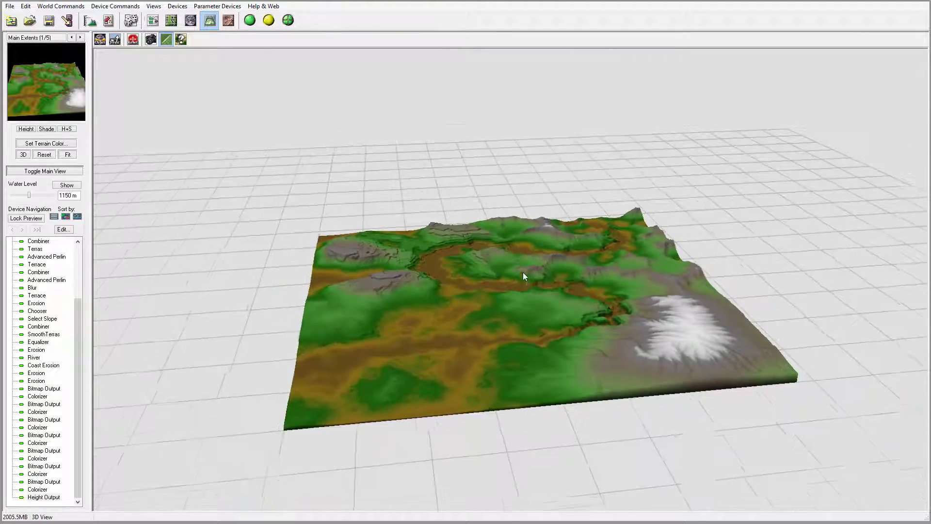
{"action": "left_click_drag", "start_coordinate": [523, 276], "coordinate": [670, 253]}
{"action": "left_click_drag", "start_coordinate": [576, 242], "coordinate": [677, 269]}
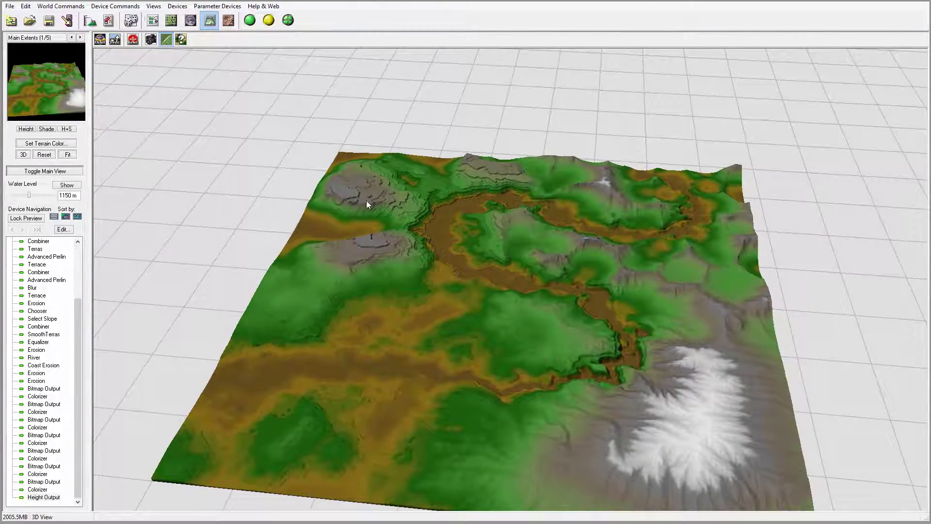
Inspect the winding river channel, terraced hills and snow-capped mountain of the terrain from all sides and from above
{"action": "left_click_drag", "start_coordinate": [400, 200], "coordinate": [608, 216]}
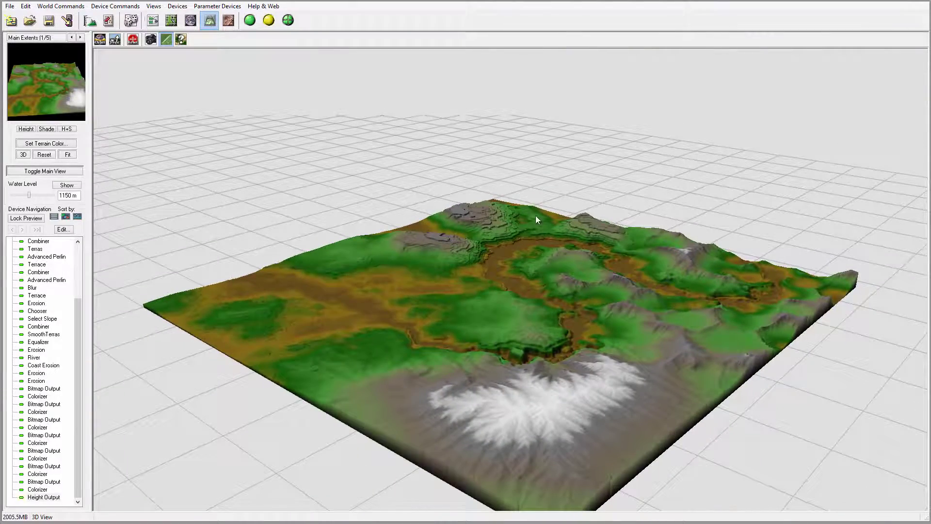
{"action": "left_click_drag", "start_coordinate": [533, 218], "coordinate": [575, 357]}
{"action": "left_click_drag", "start_coordinate": [494, 367], "coordinate": [765, 367]}
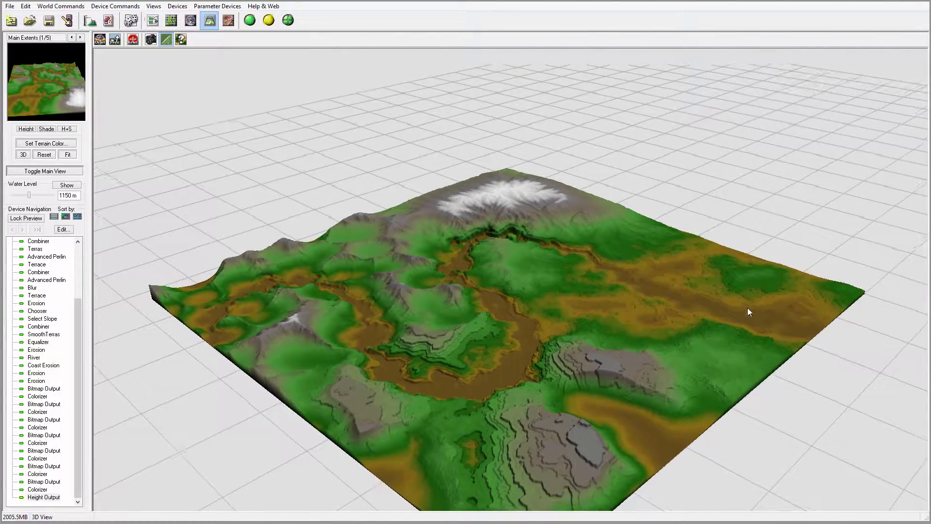
{"action": "left_click_drag", "start_coordinate": [746, 325], "coordinate": [576, 355]}
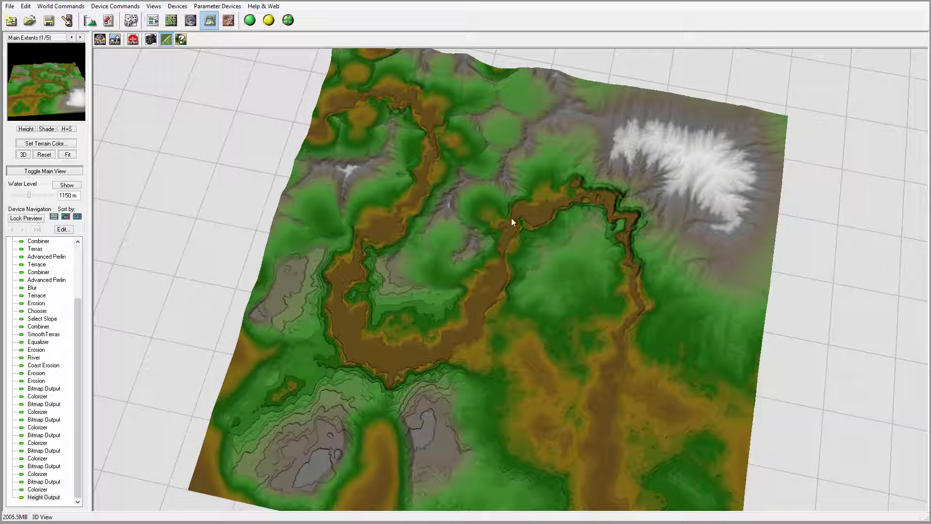
{"action": "left_click_drag", "start_coordinate": [633, 249], "coordinate": [651, 332]}
{"action": "left_click_drag", "start_coordinate": [649, 427], "coordinate": [772, 448]}
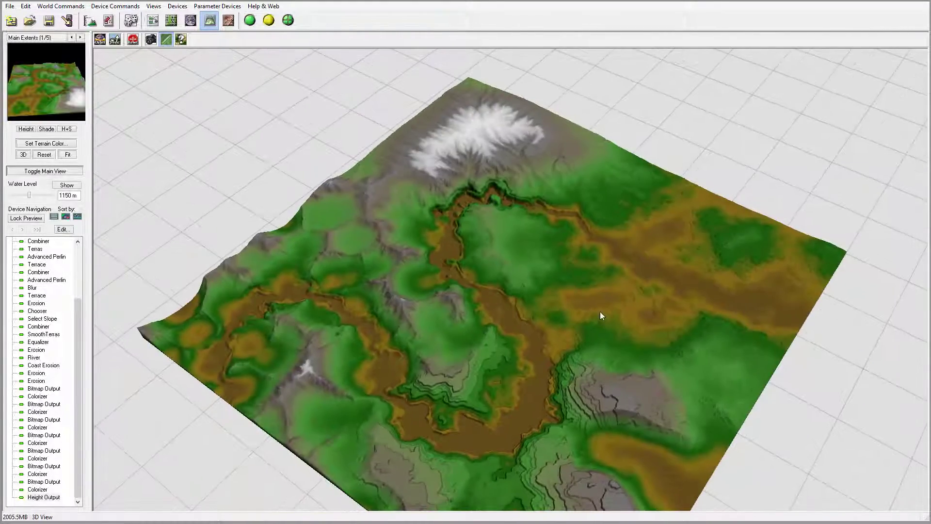
{"action": "left_click_drag", "start_coordinate": [600, 317], "coordinate": [390, 434]}
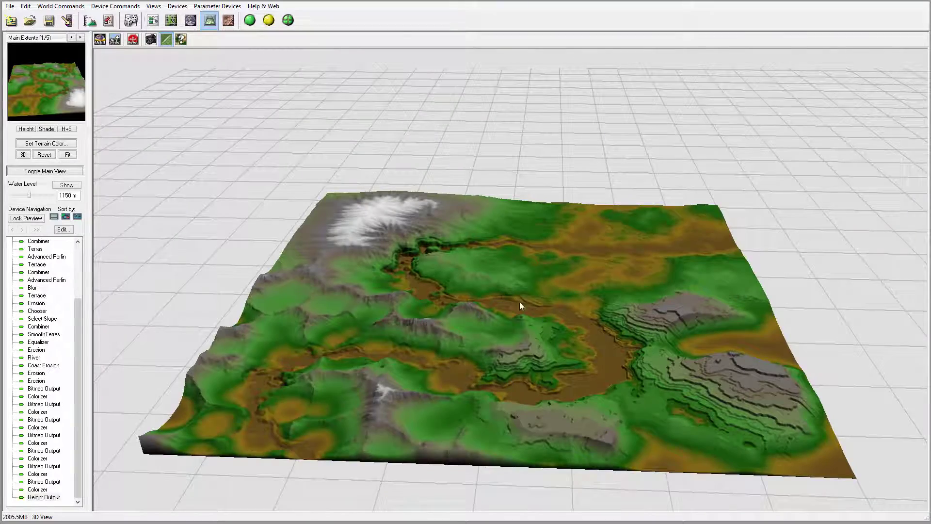
{"action": "left_click_drag", "start_coordinate": [510, 297], "coordinate": [326, 324]}
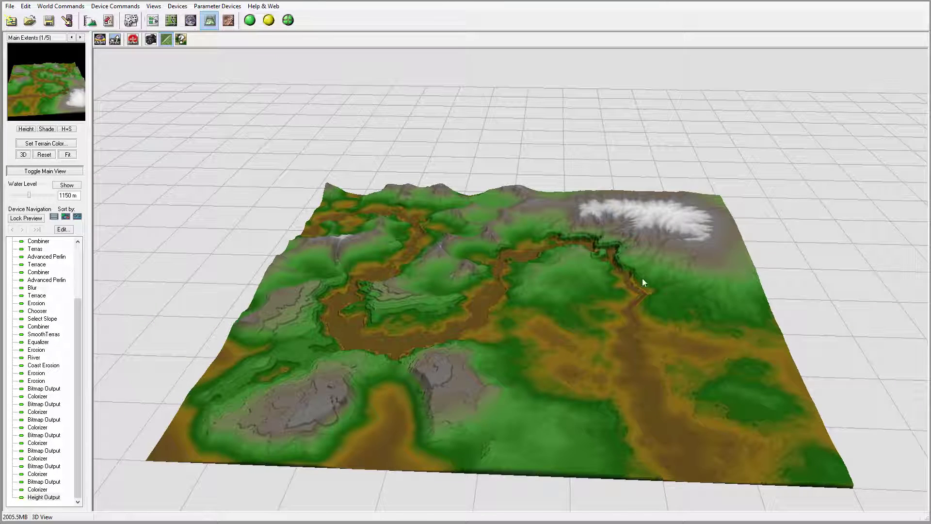
{"action": "mouse_move", "coordinate": [643, 279]}
{"action": "left_mouse_down"}
{"action": "mouse_move", "coordinate": [651, 269]}
{"action": "mouse_move", "coordinate": [653, 290]}
{"action": "left_mouse_up"}
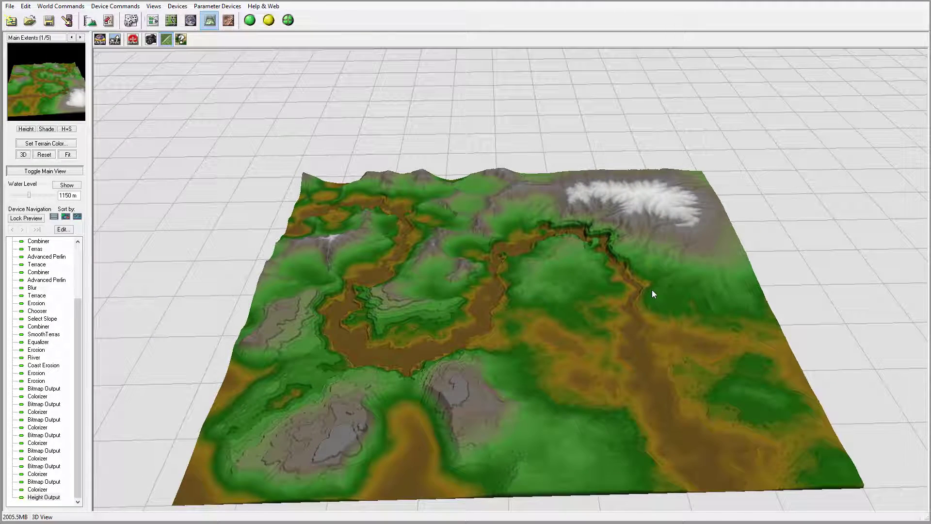